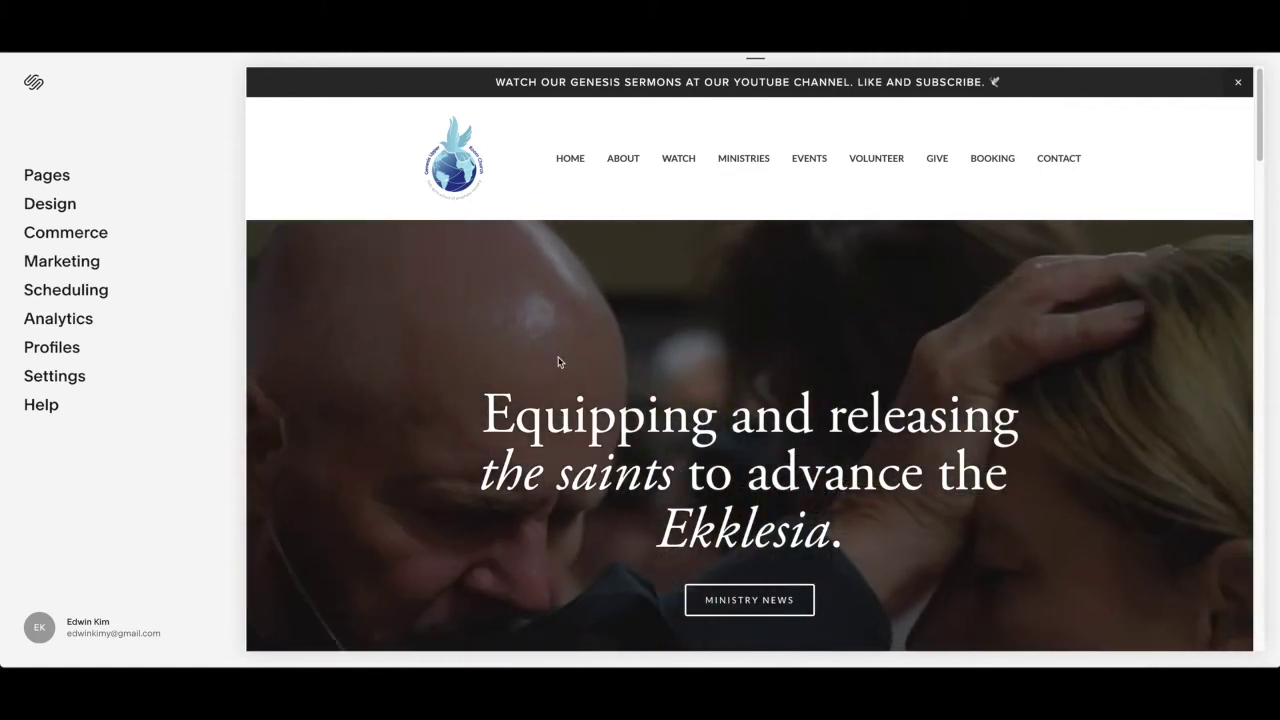
Open the post list of the Blog page under Not Linked in Pages
mouse_move(606, 523)
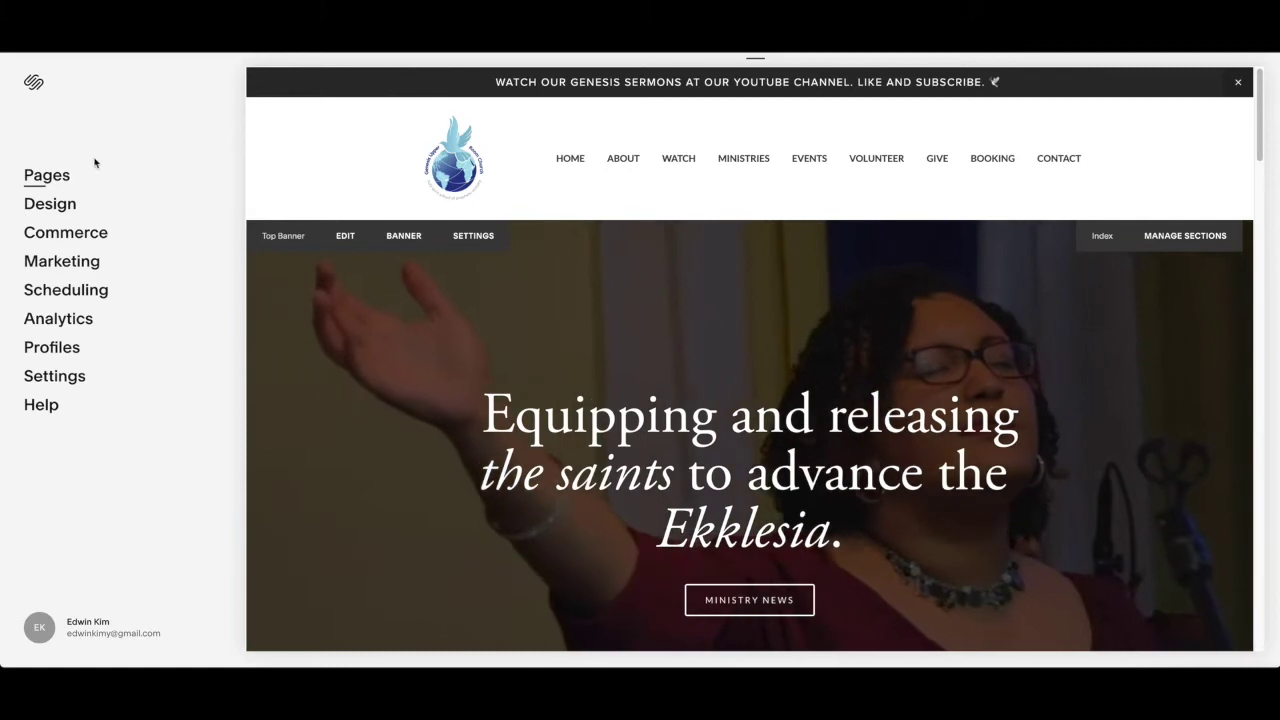
click(47, 175)
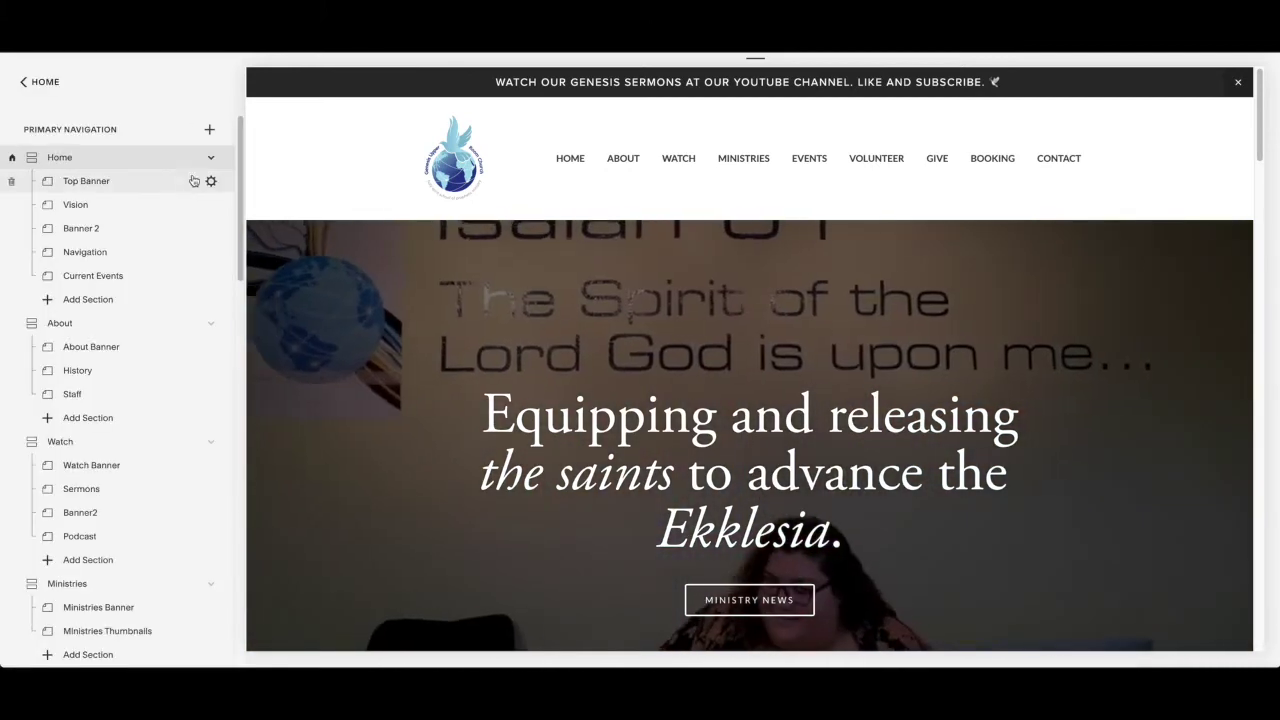
scroll(193, 272, down, 10)
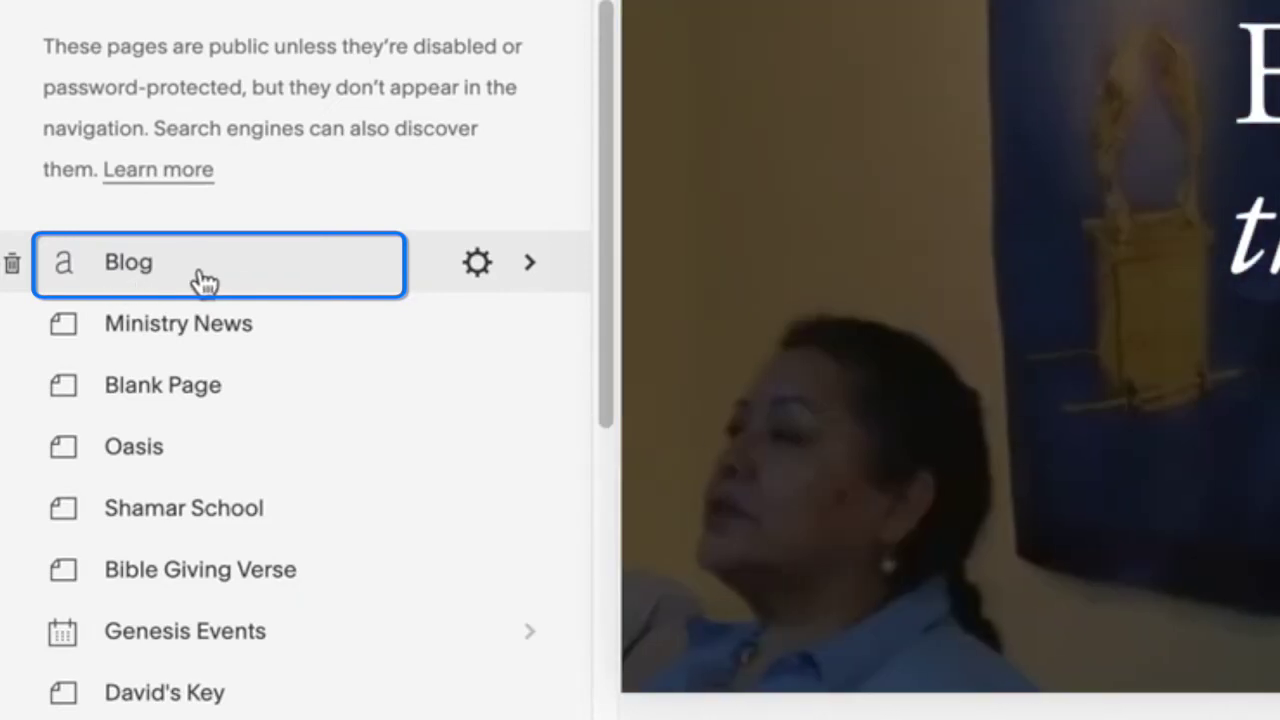
click(200, 279)
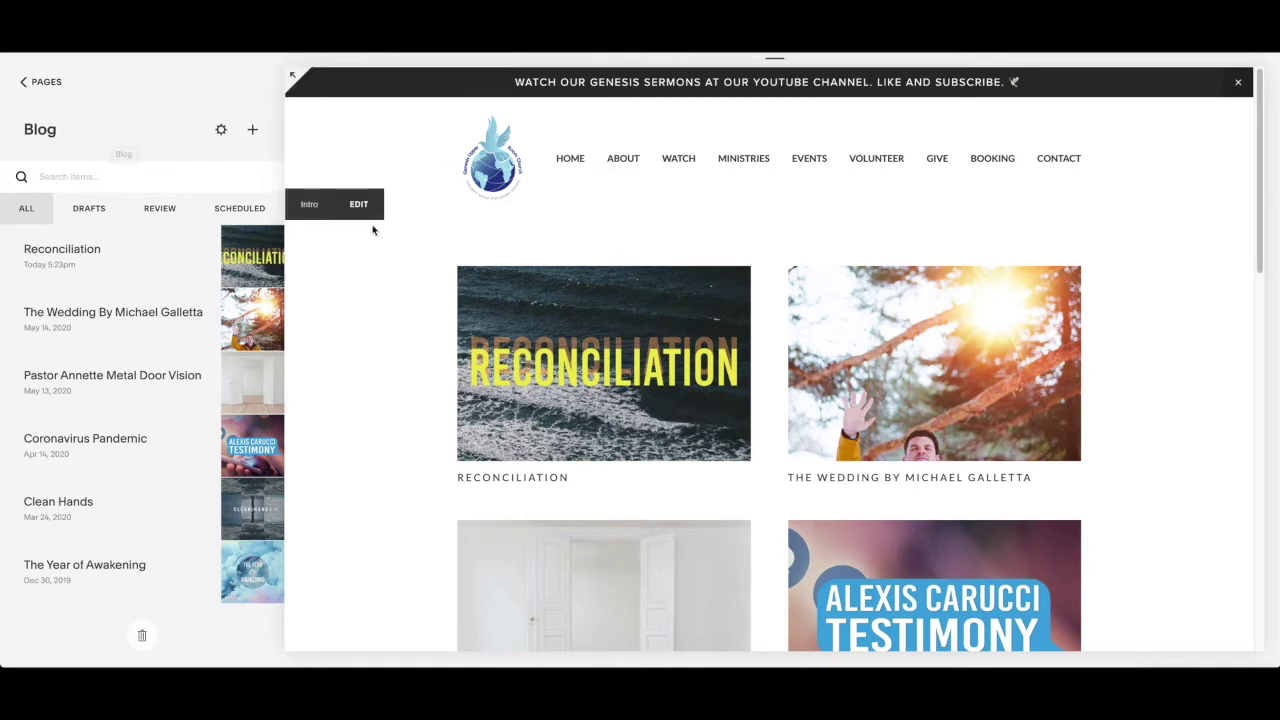
Create a new blog post and place the cursor in its title field
click(253, 133)
click(477, 137)
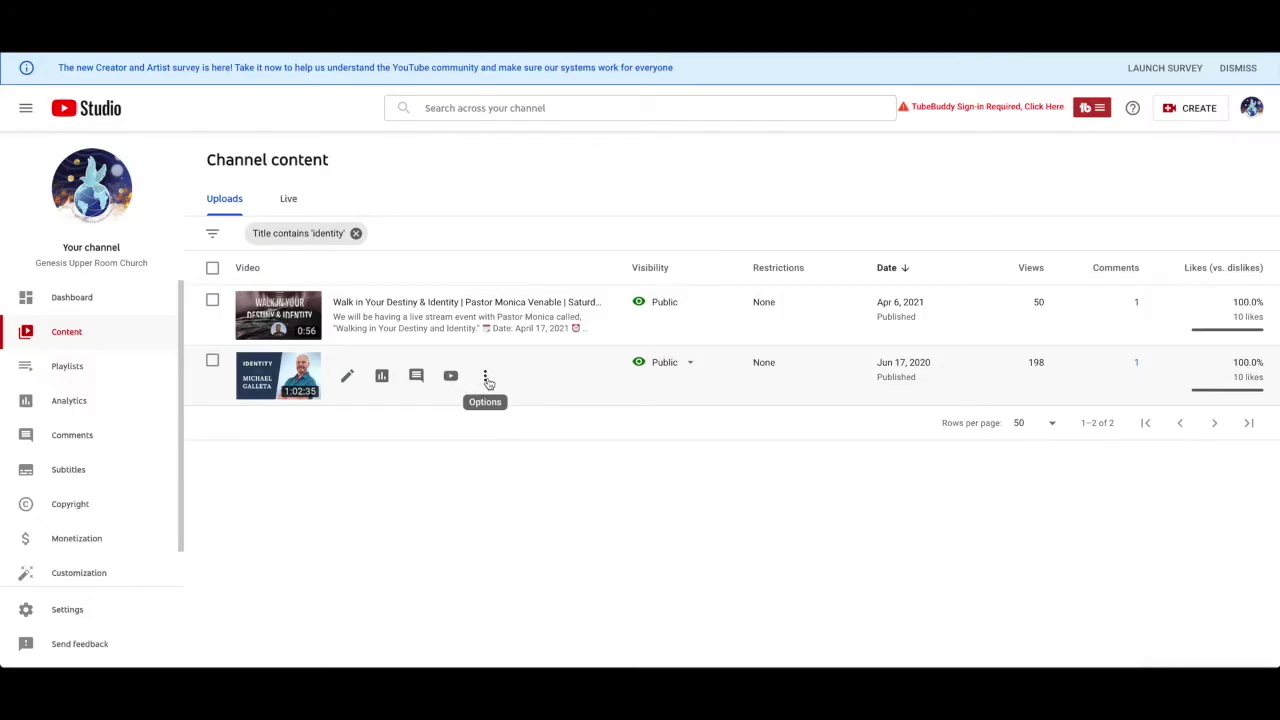
Open the Options menu on the 2020 Identity sermon video in YouTube Studio
click(486, 381)
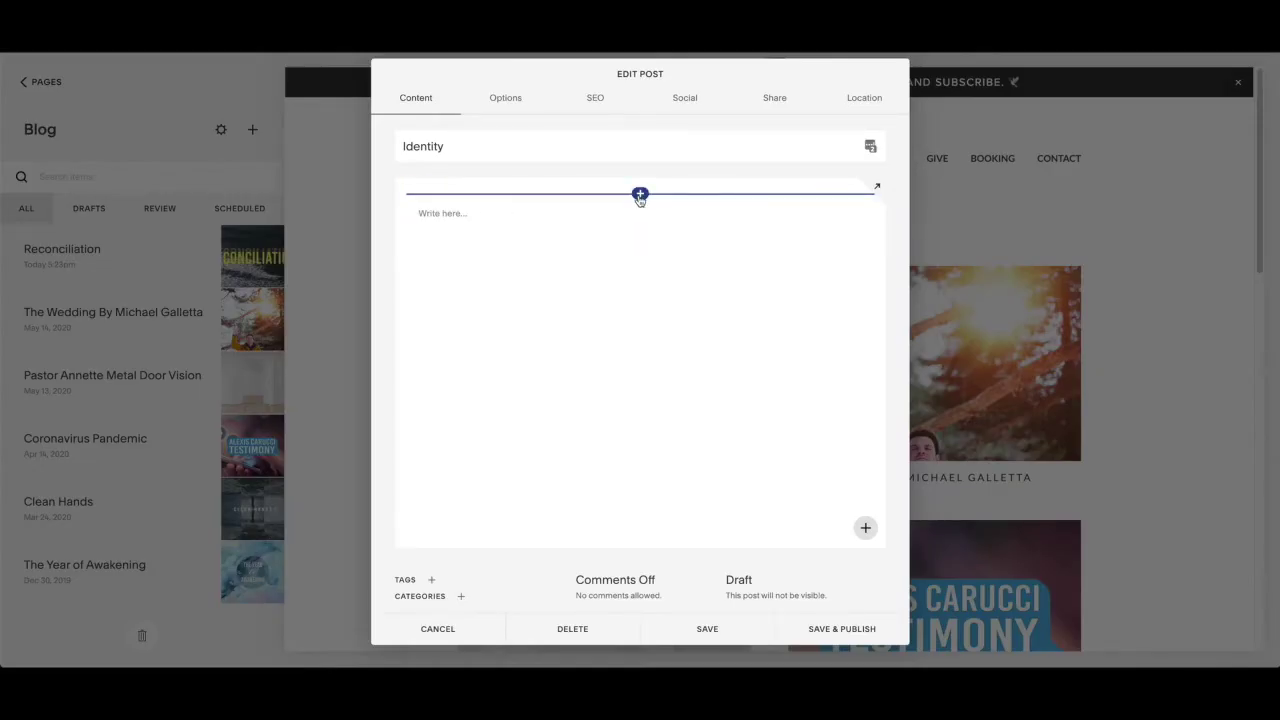
Insert a video block embedding the YouTube Identity sermon from its pasted URL
click(640, 196)
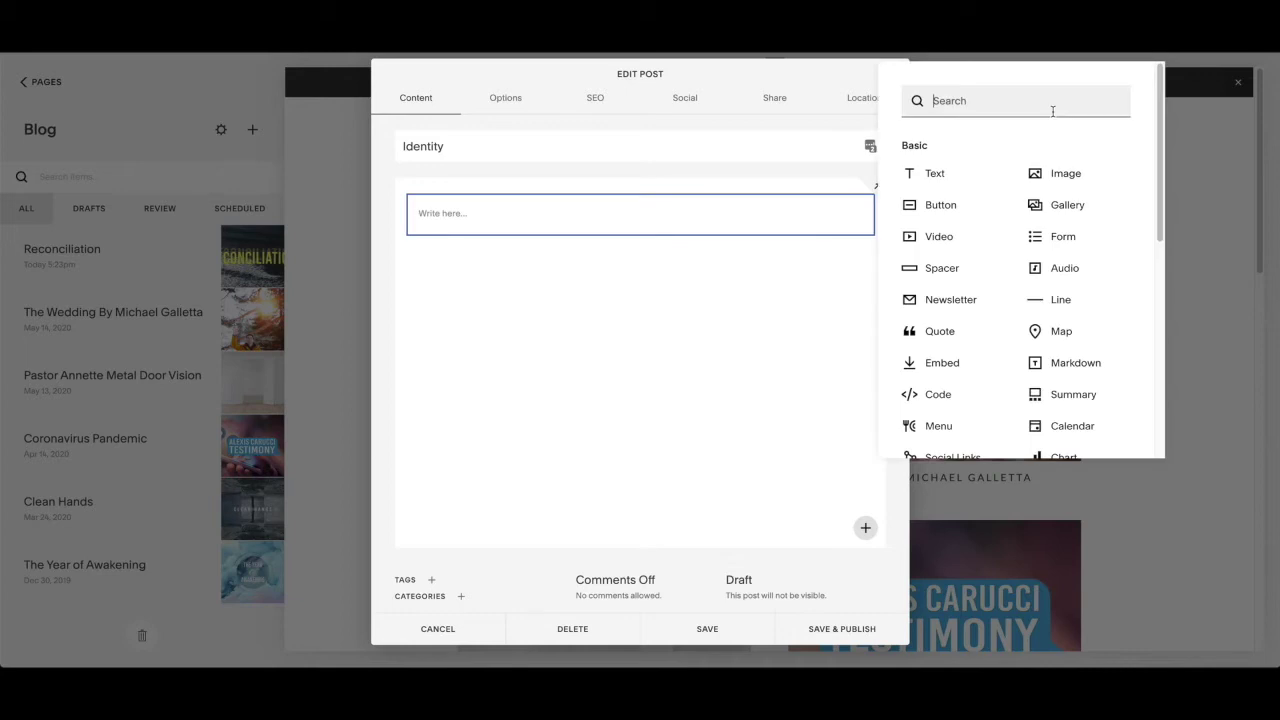
click(947, 238)
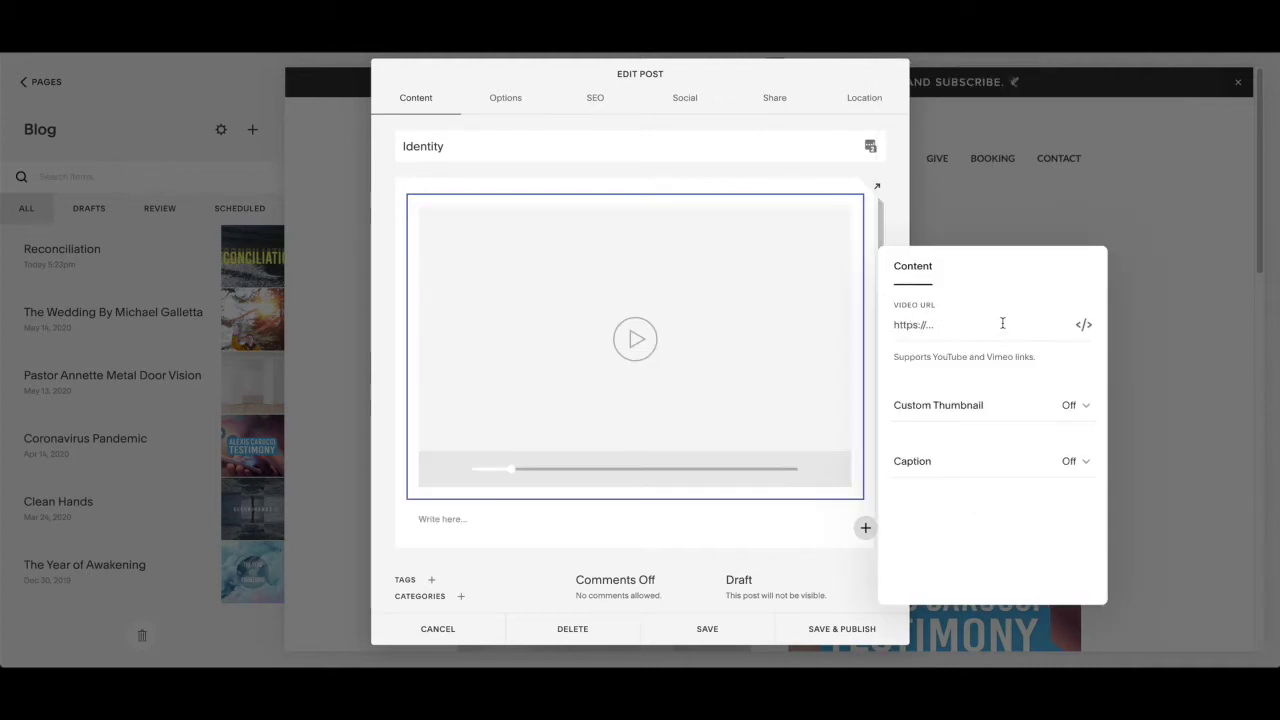
text(https://youtu.be/OnOsntrbUWY)
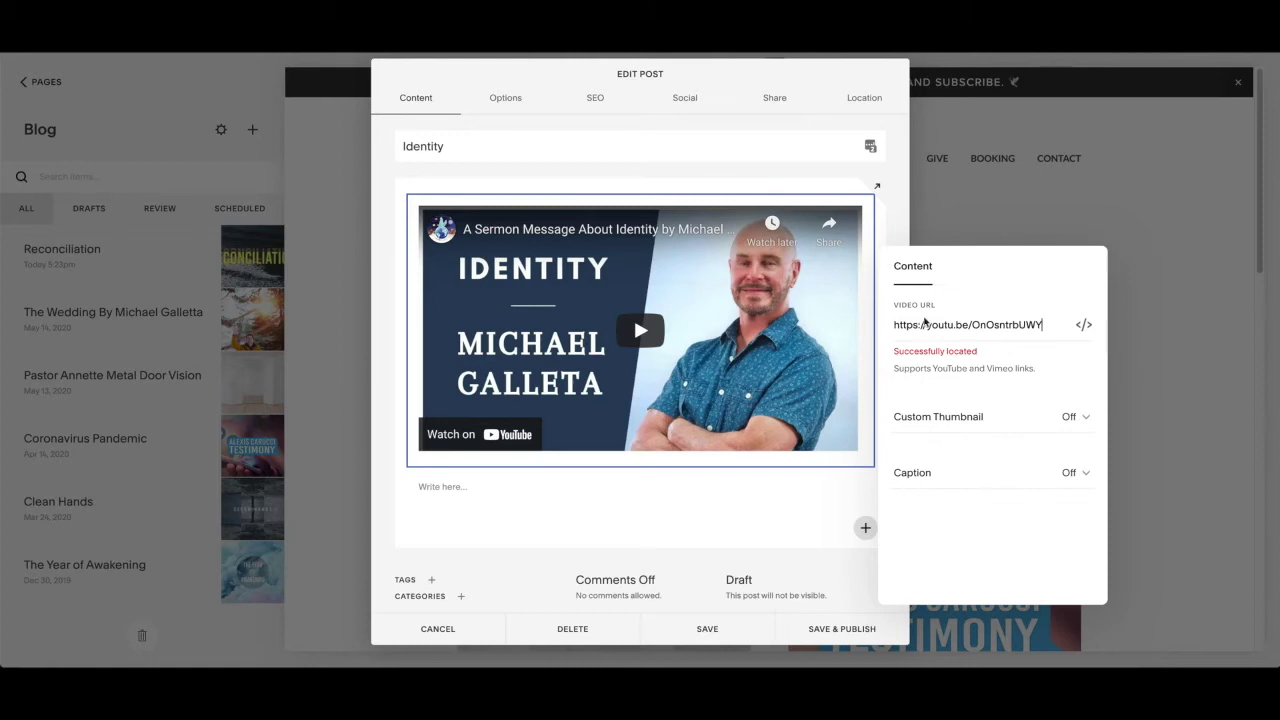
click(1085, 417)
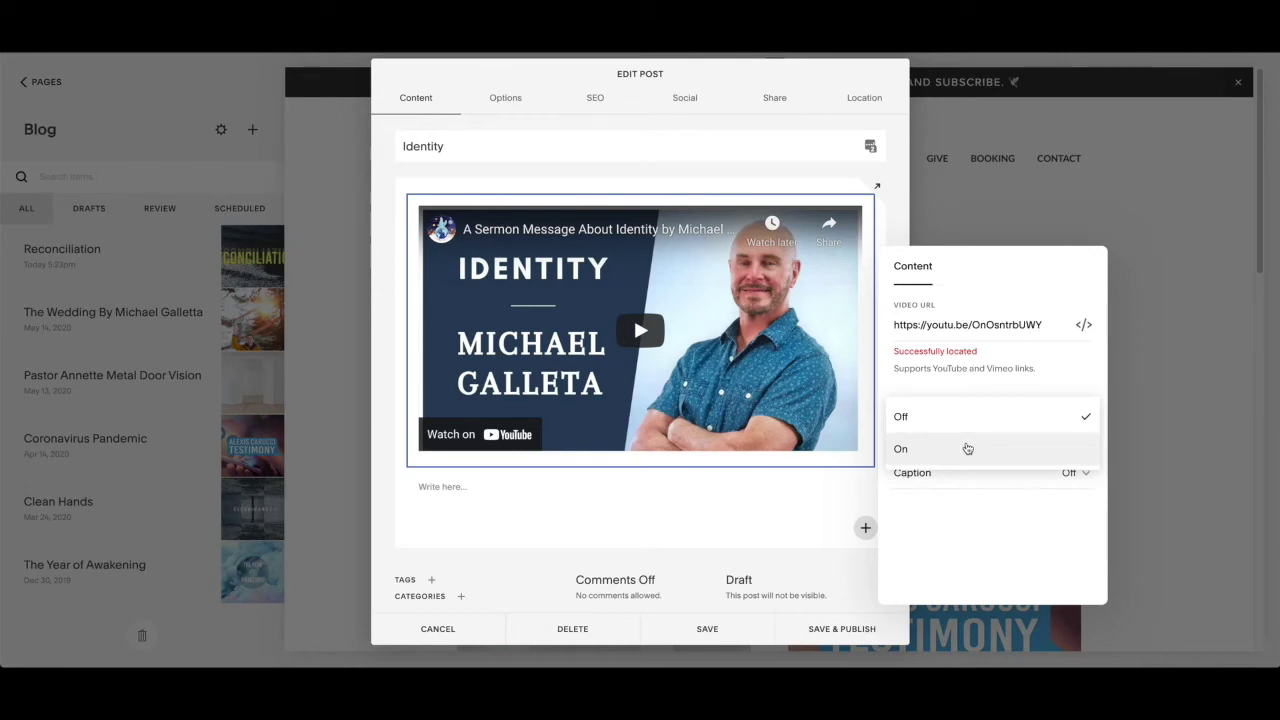
Set the sermon video's Custom Thumbnail to On and close its settings
click(963, 450)
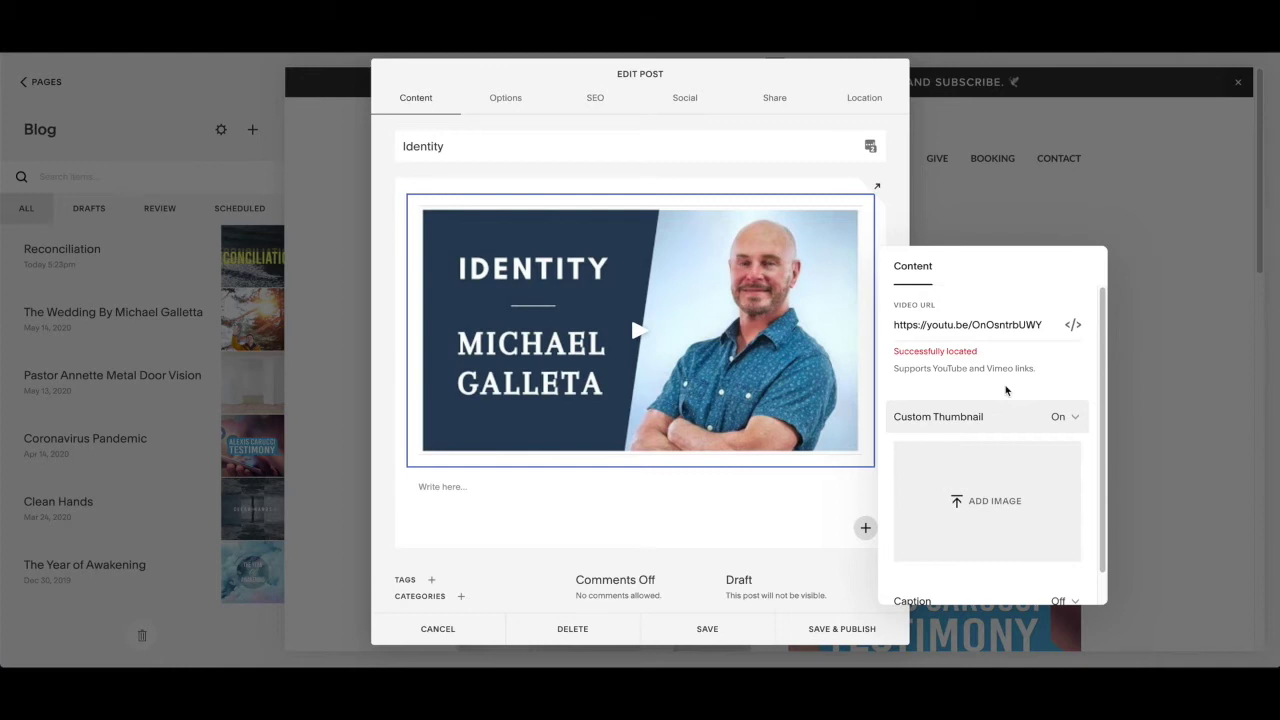
click(727, 461)
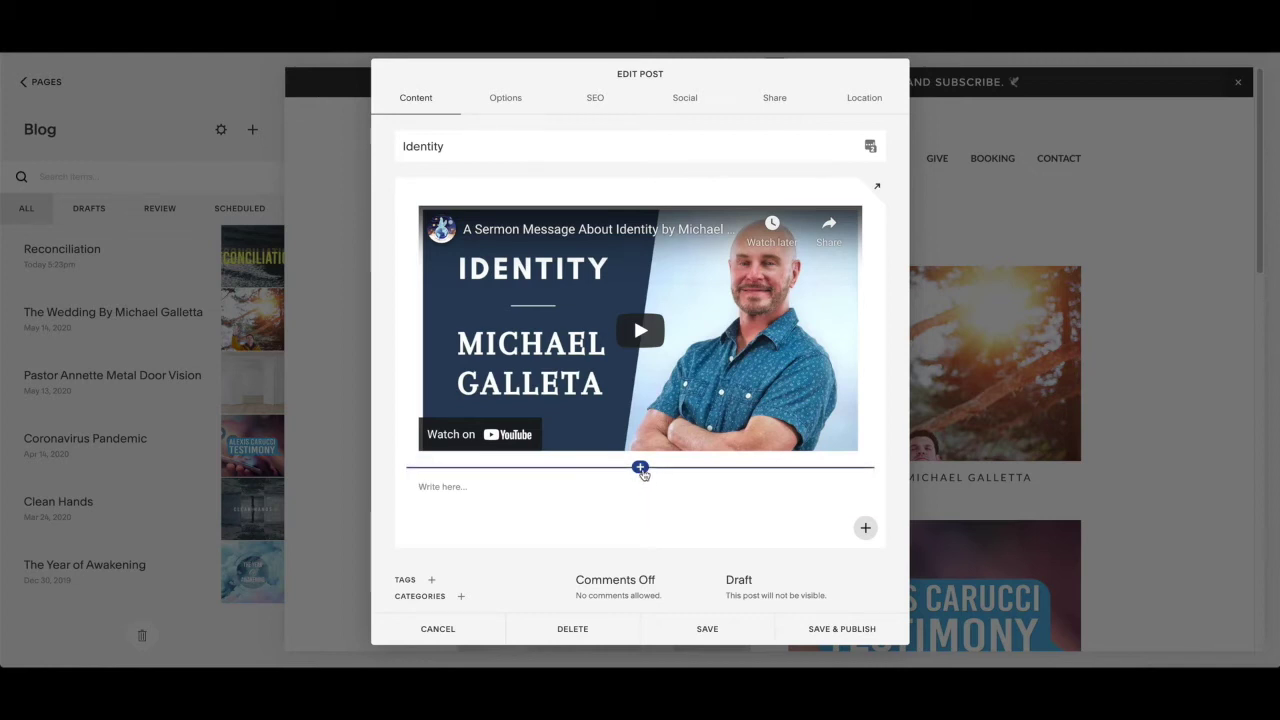
Add a Code block below the sermon video, found by searching 'embed'
click(640, 468)
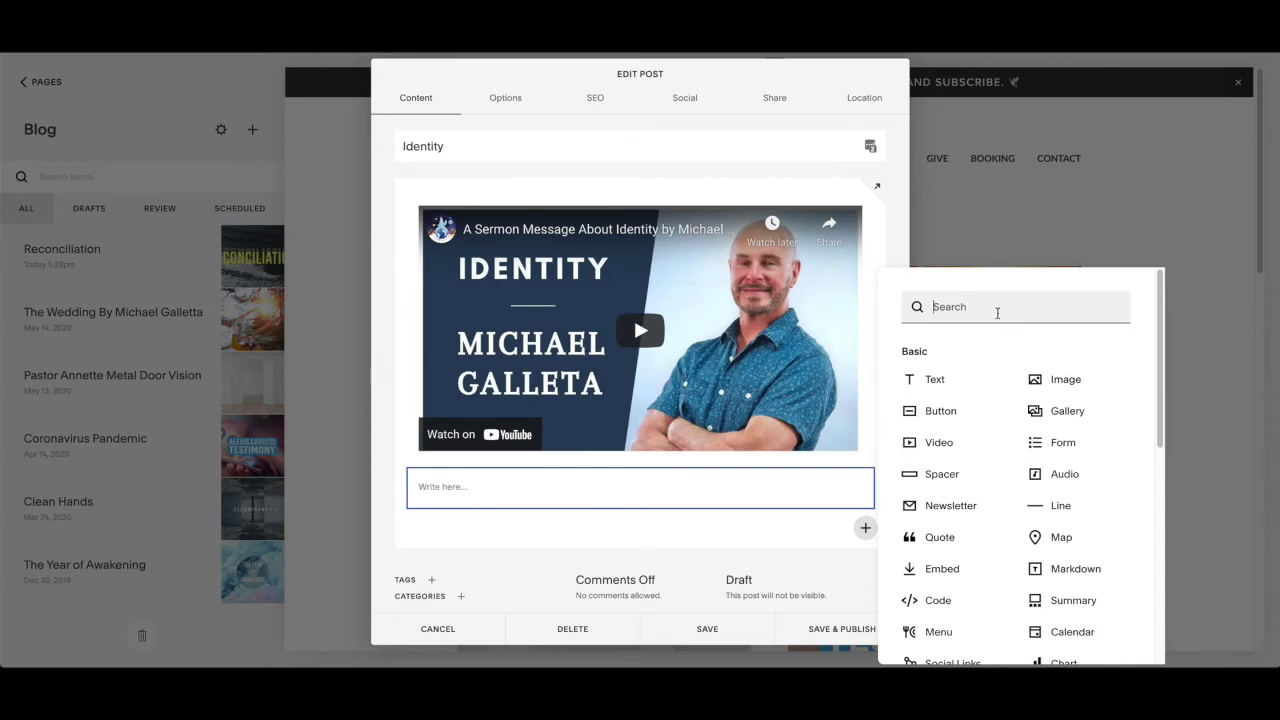
text(me)
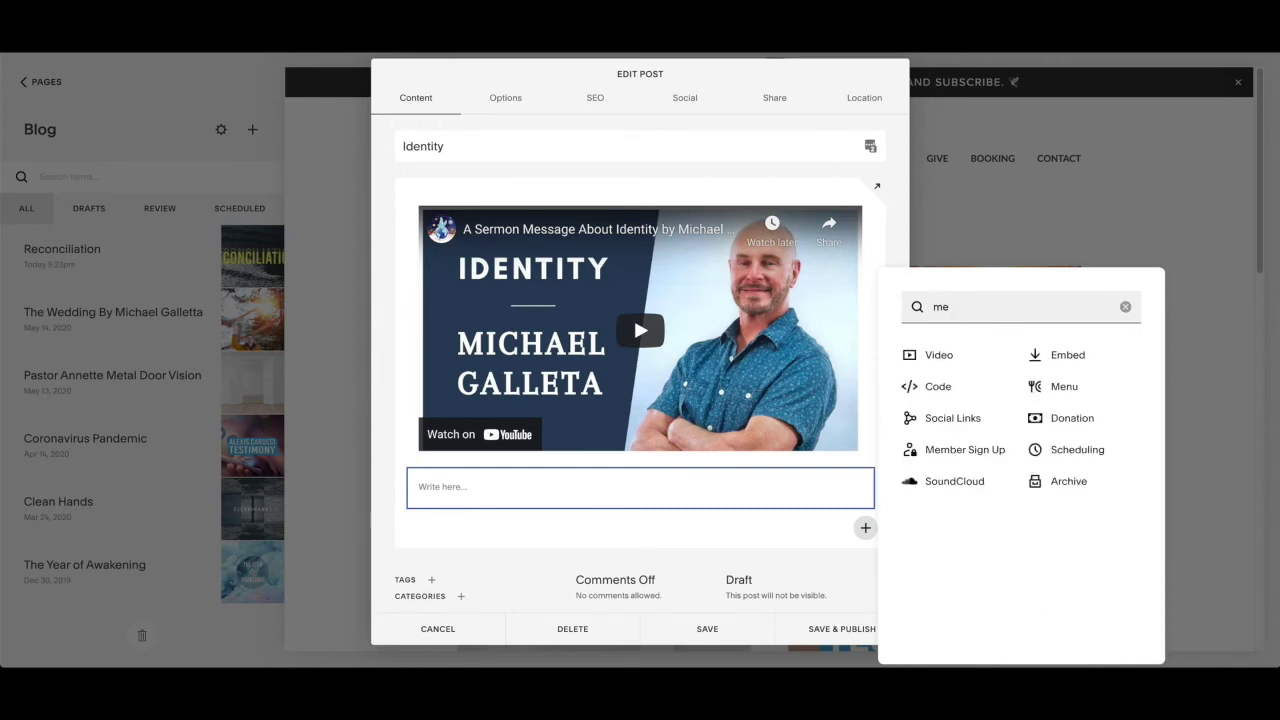
key(BackSpace)
key(BackSpace)
text(embed)
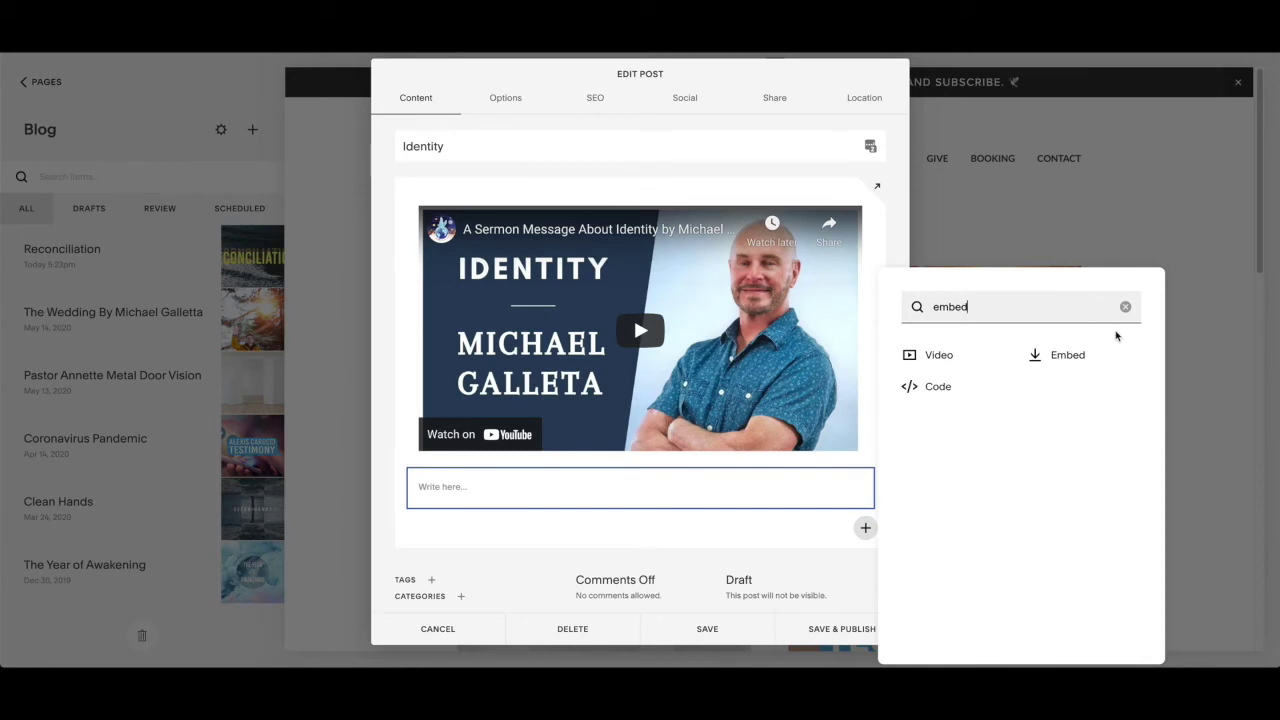
click(948, 391)
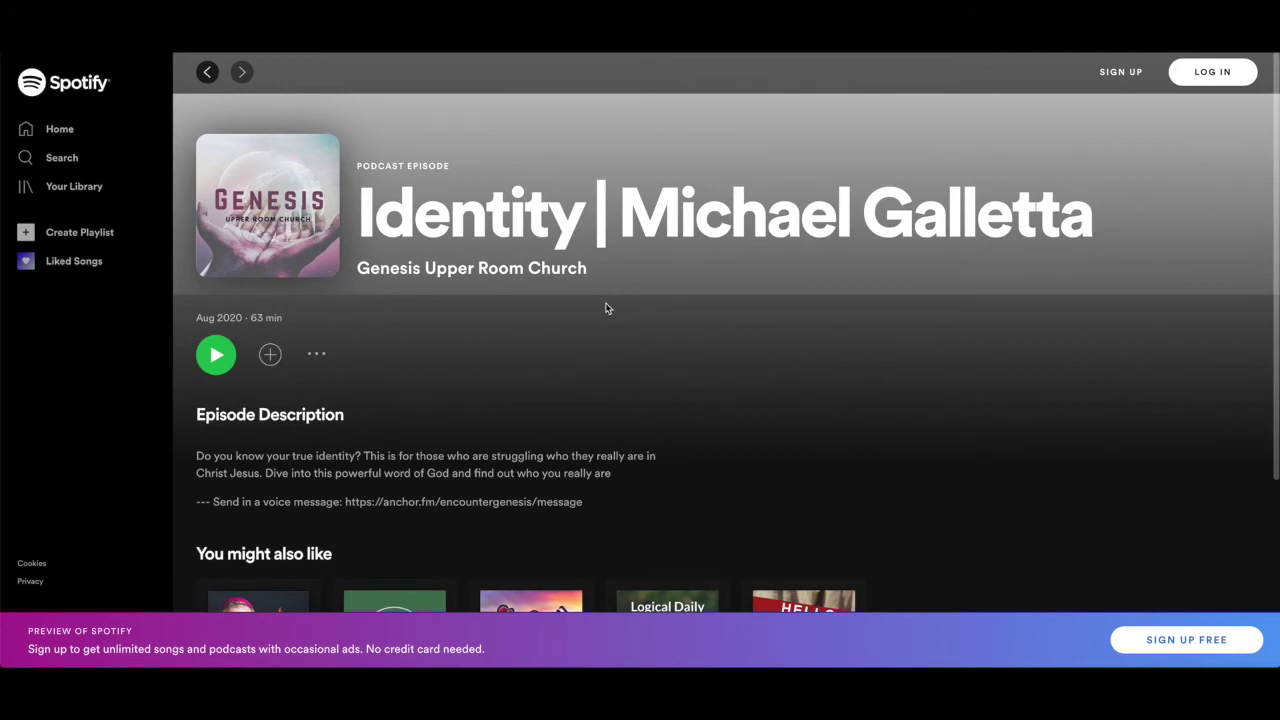
Copy the Spotify episode's embed code and select the Hello, World! placeholder code
click(316, 357)
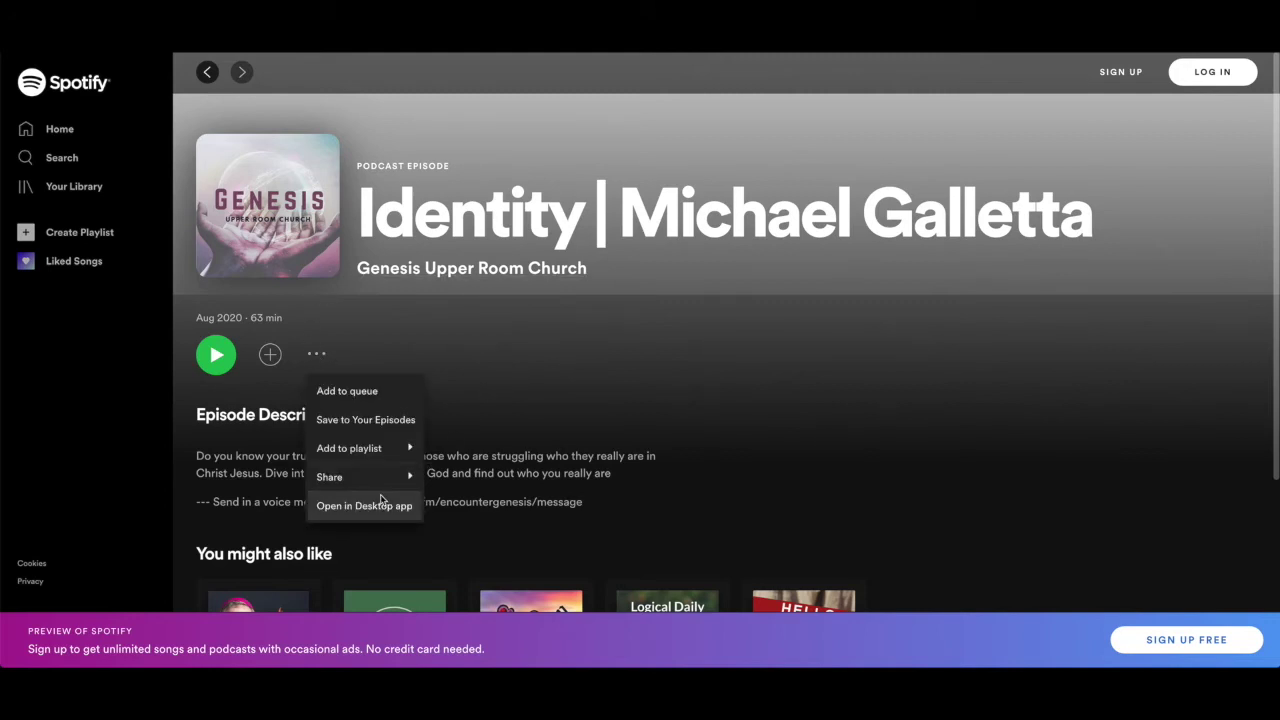
mouse_move(369, 466)
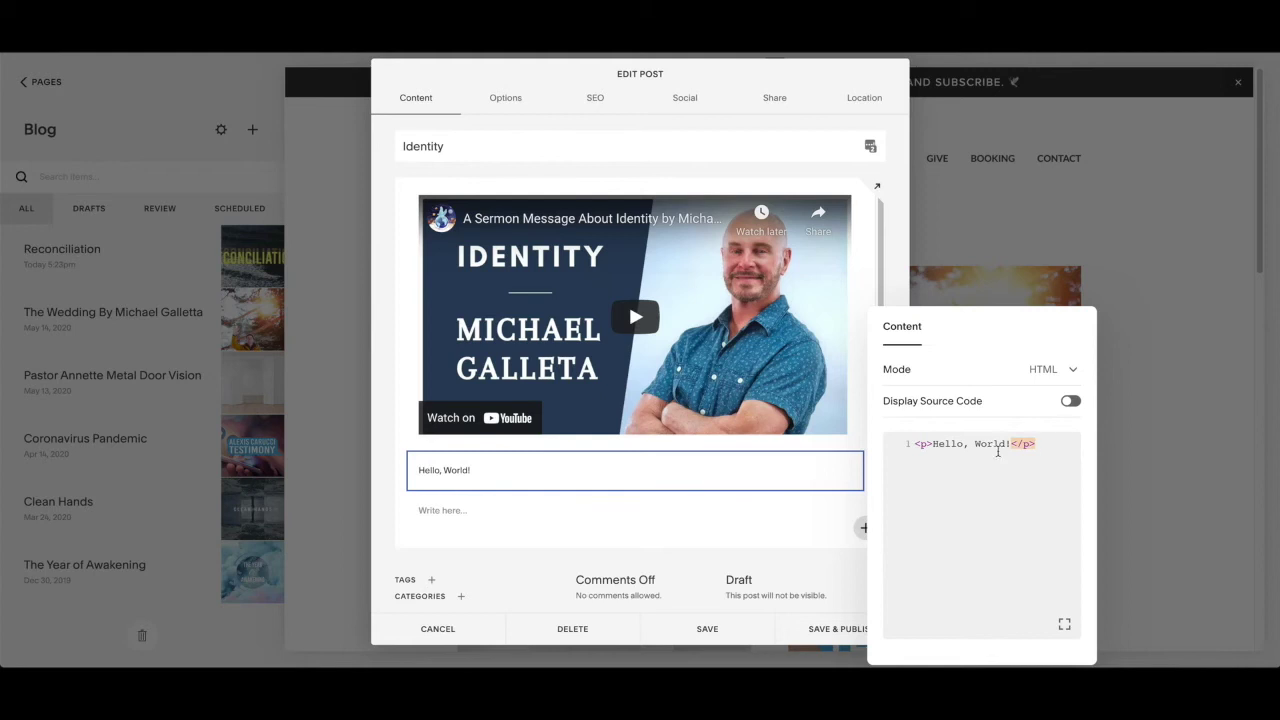
drag(1038, 444, 870, 443)
Replace the placeholder code with the pasted Spotify episode iframe
key(BackSpace)
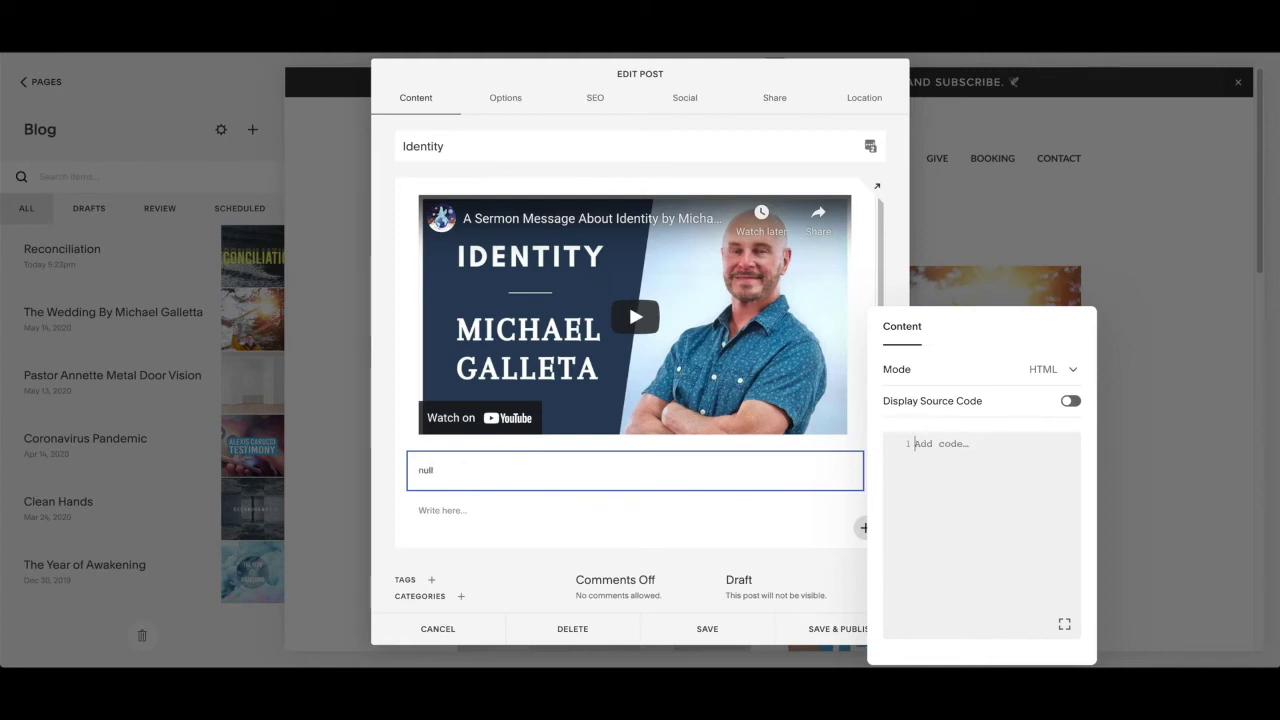
text(<iframe src="https://open.spotify.com/embed/episode/61iOu4LVDngC5IWx1zgCaW" width="100%" height="232" frameborder="0" allowtransparency="true" allow="encrypted-media"></iframe>)
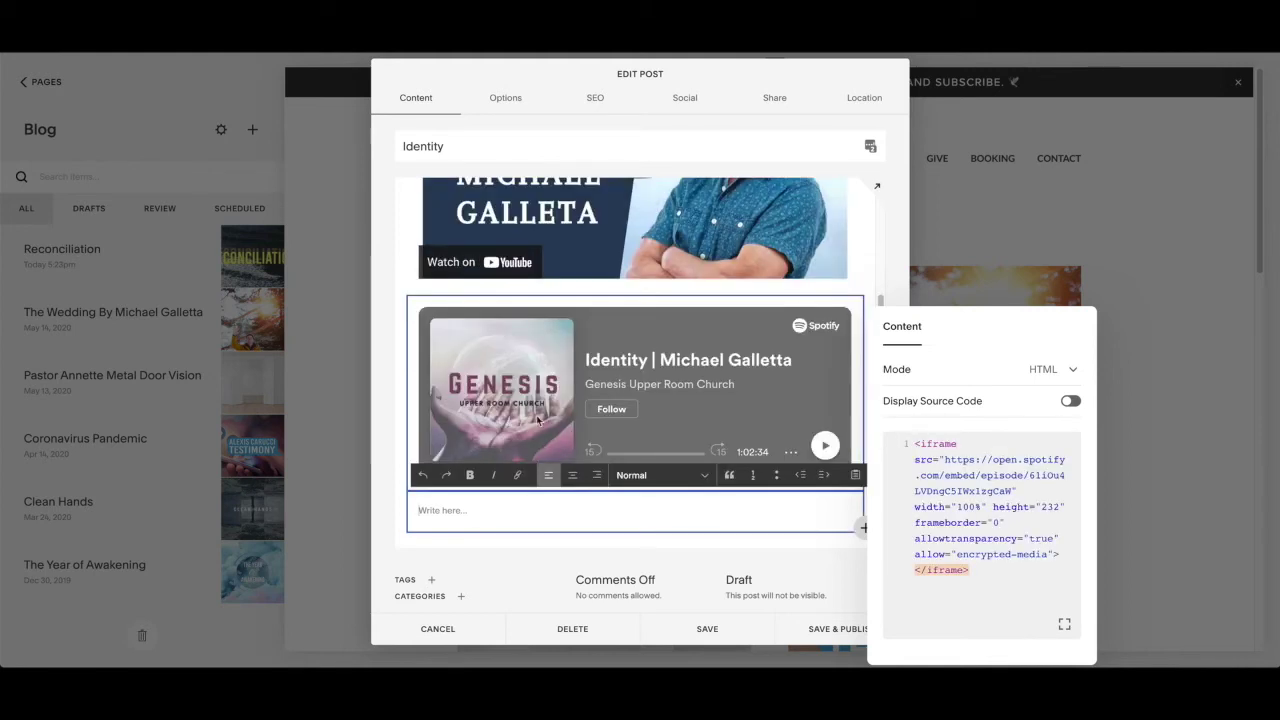
click(887, 412)
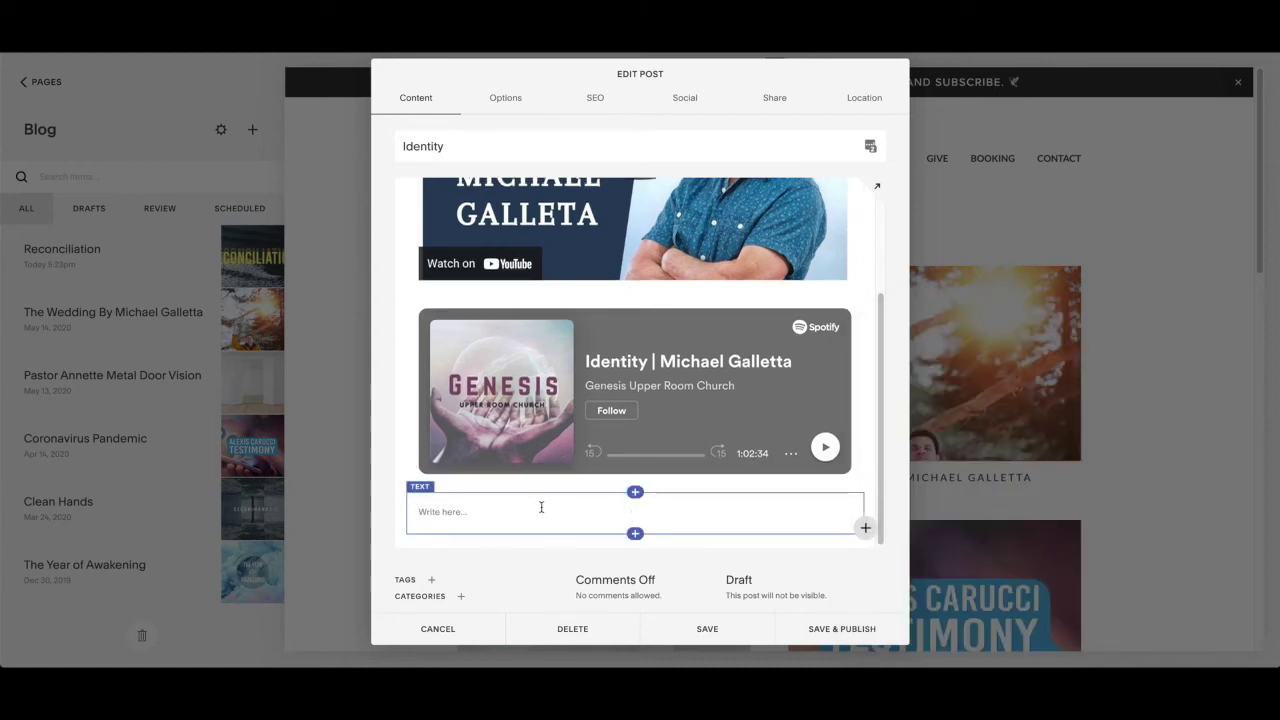
Delete the empty text block beneath the Spotify player
click(677, 515)
click(903, 476)
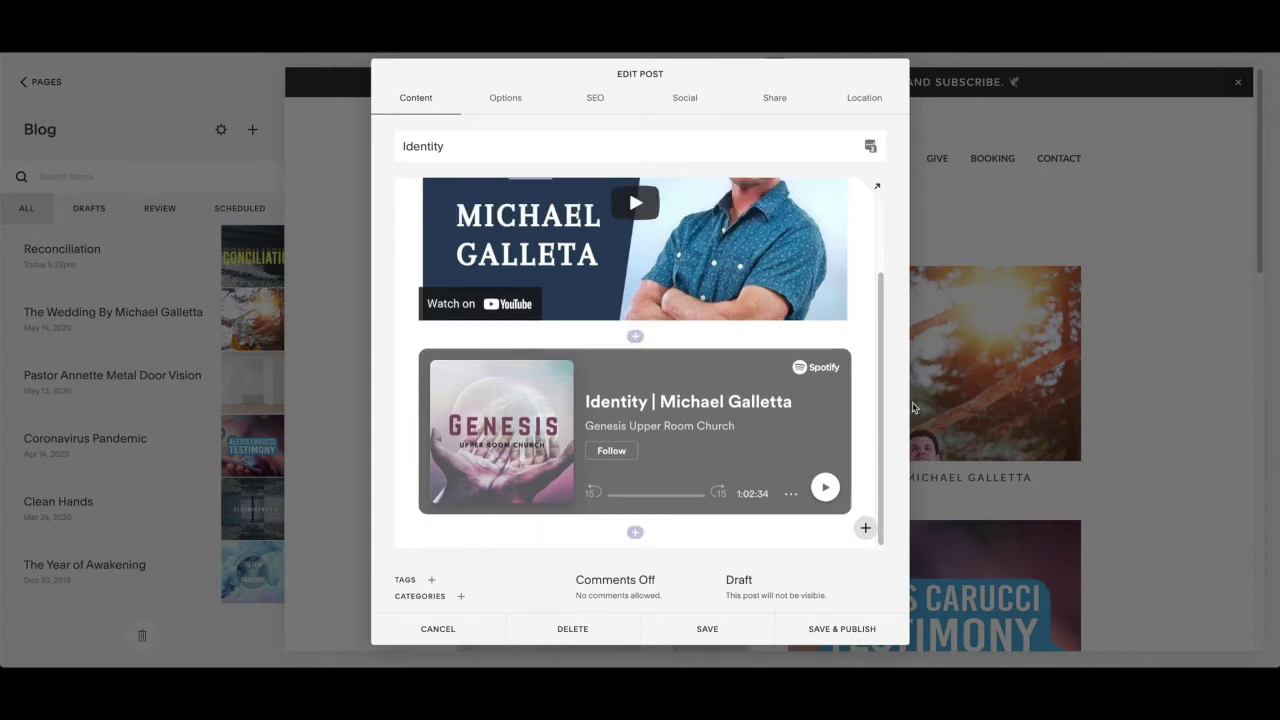
scroll(878, 413, up, 3)
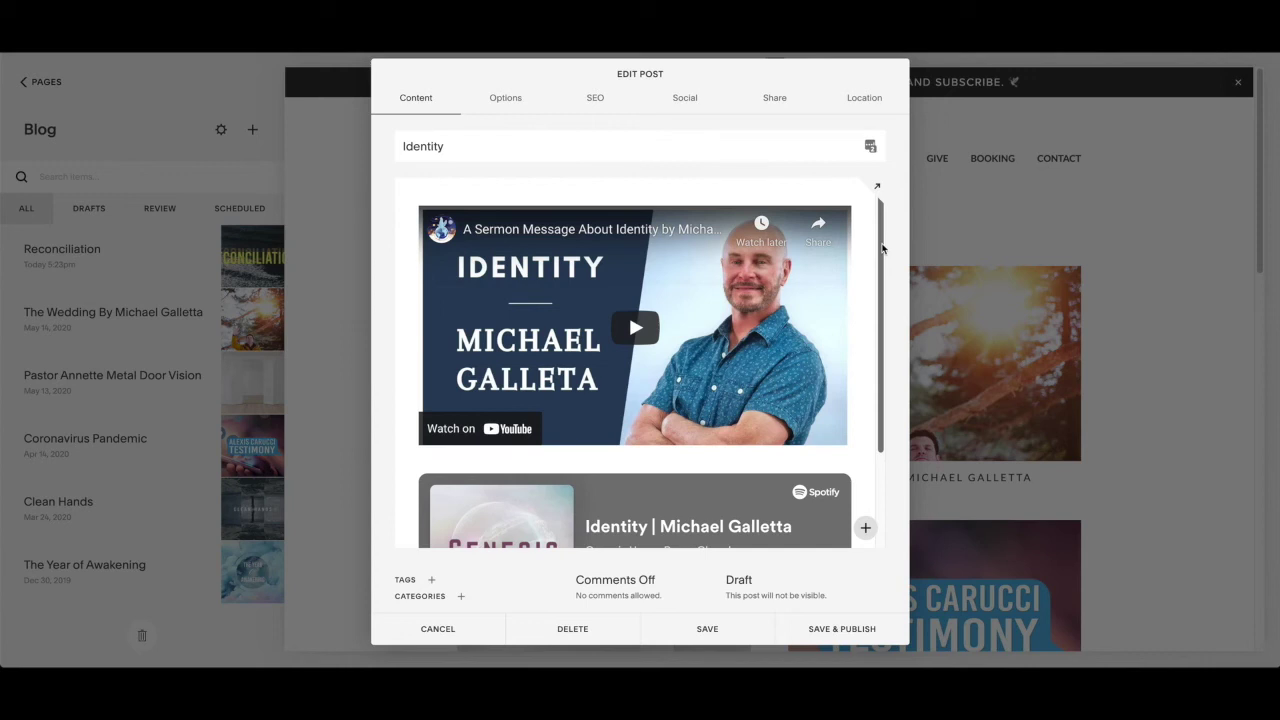
scroll(882, 248, down, 2)
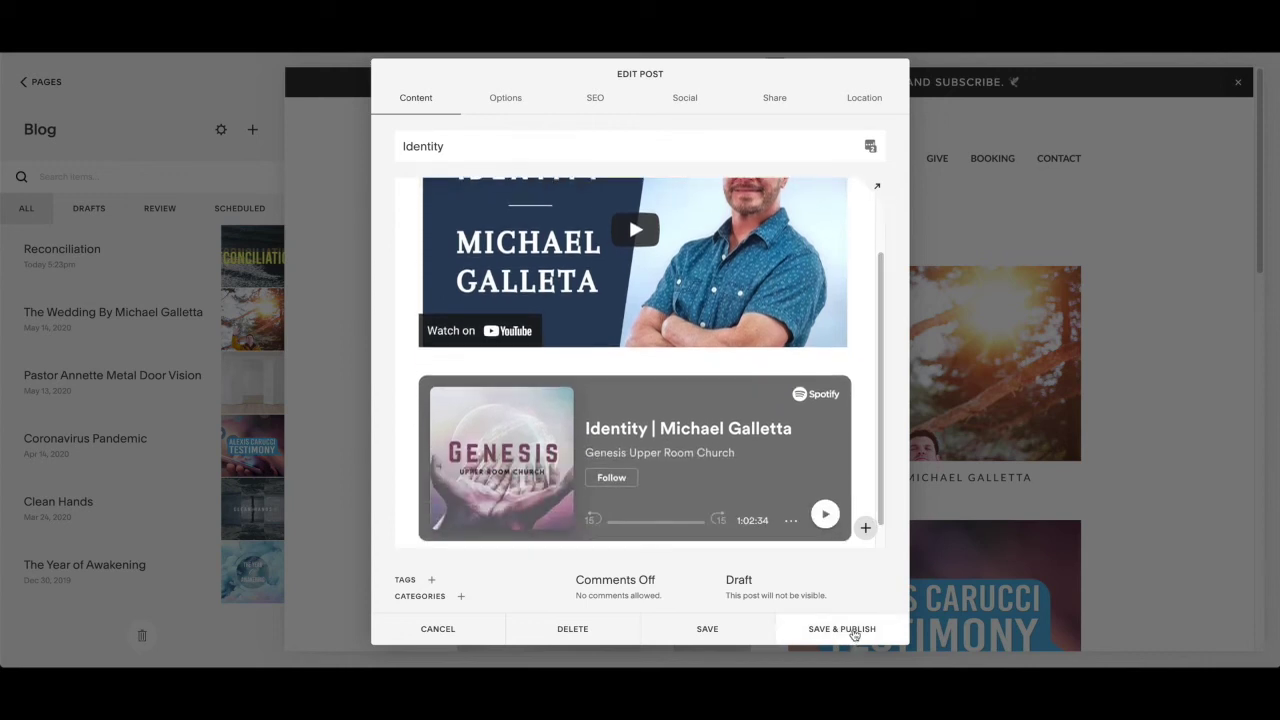
Save the draft, then test-play the Spotify episode and YouTube sermon in the preview
click(731, 629)
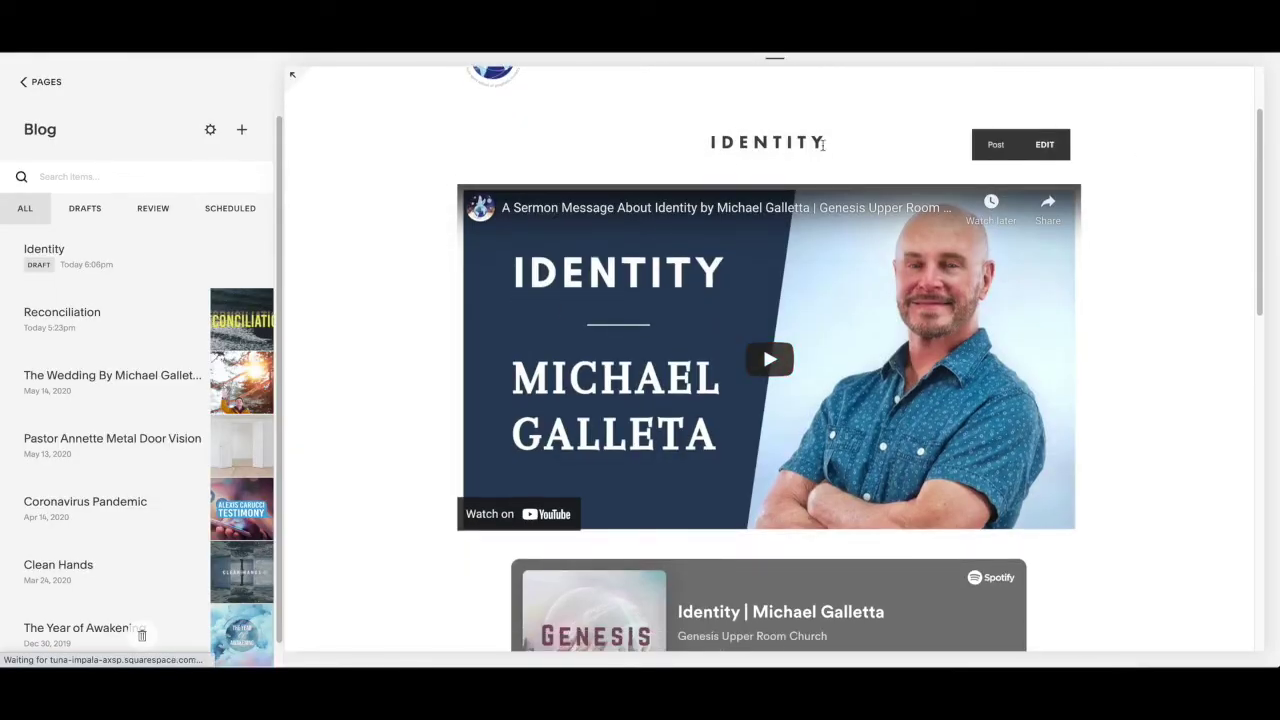
scroll(790, 165, down, 2)
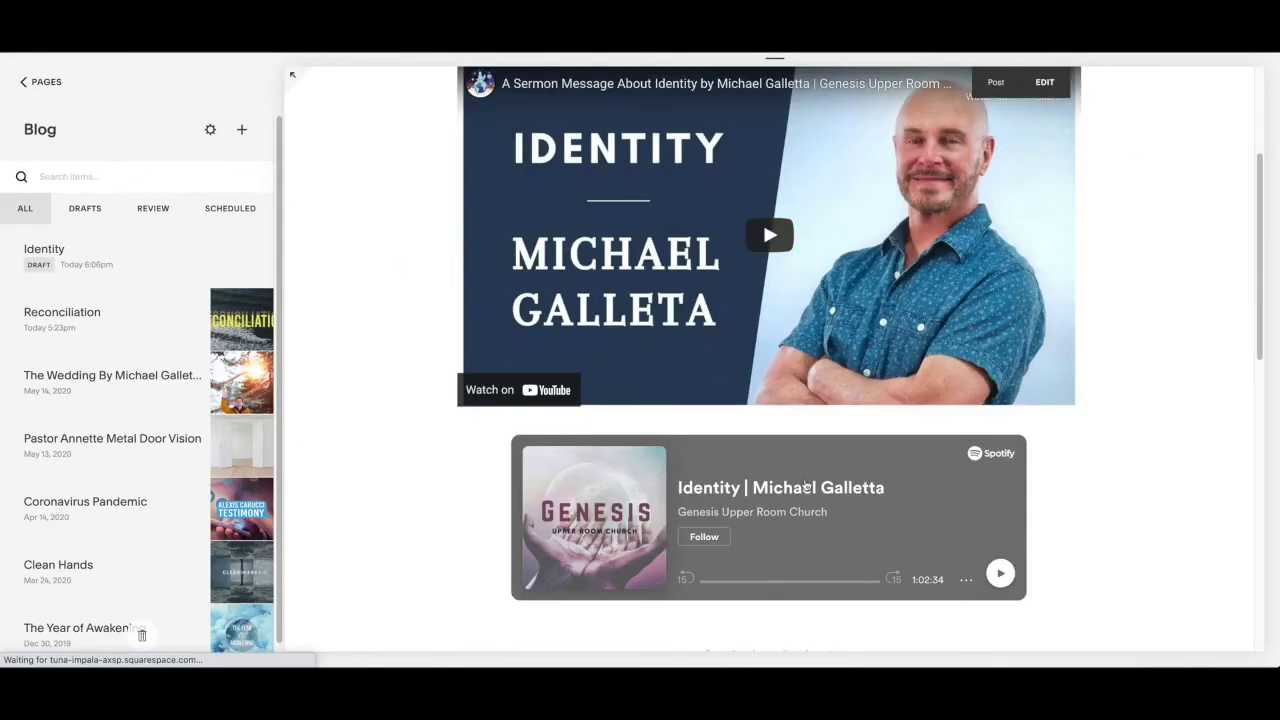
click(1001, 577)
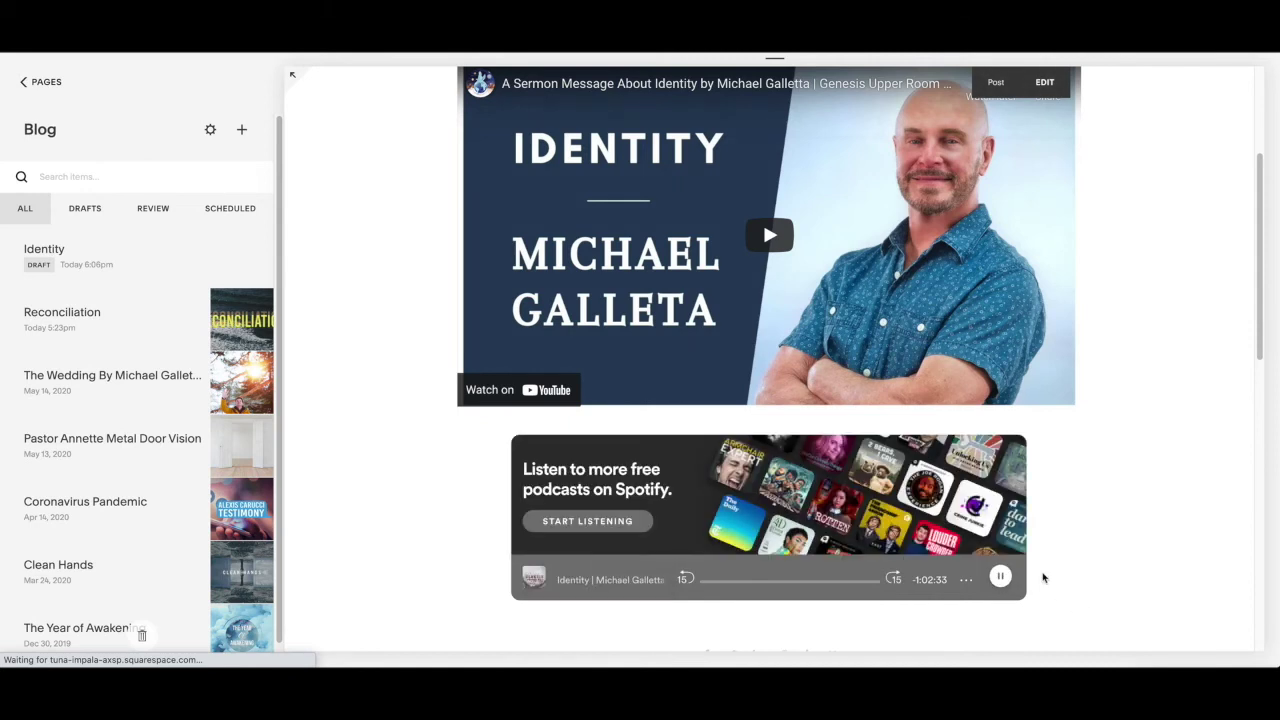
click(1001, 578)
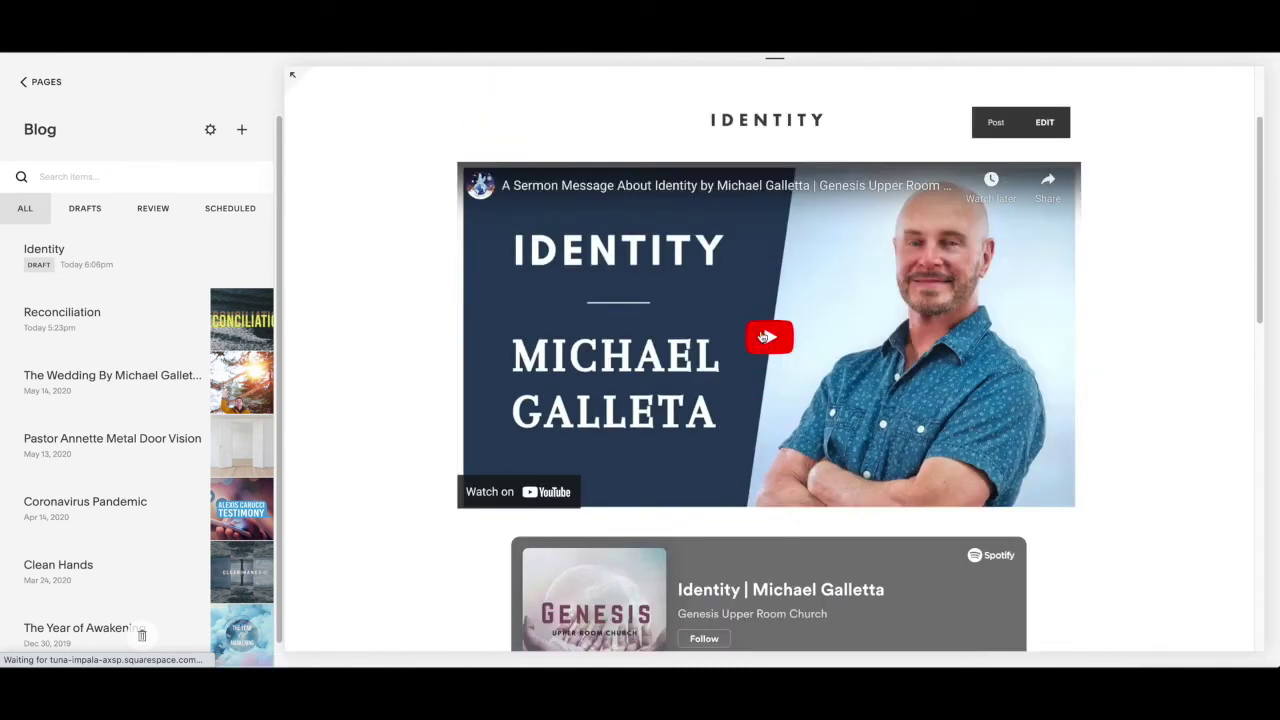
click(768, 337)
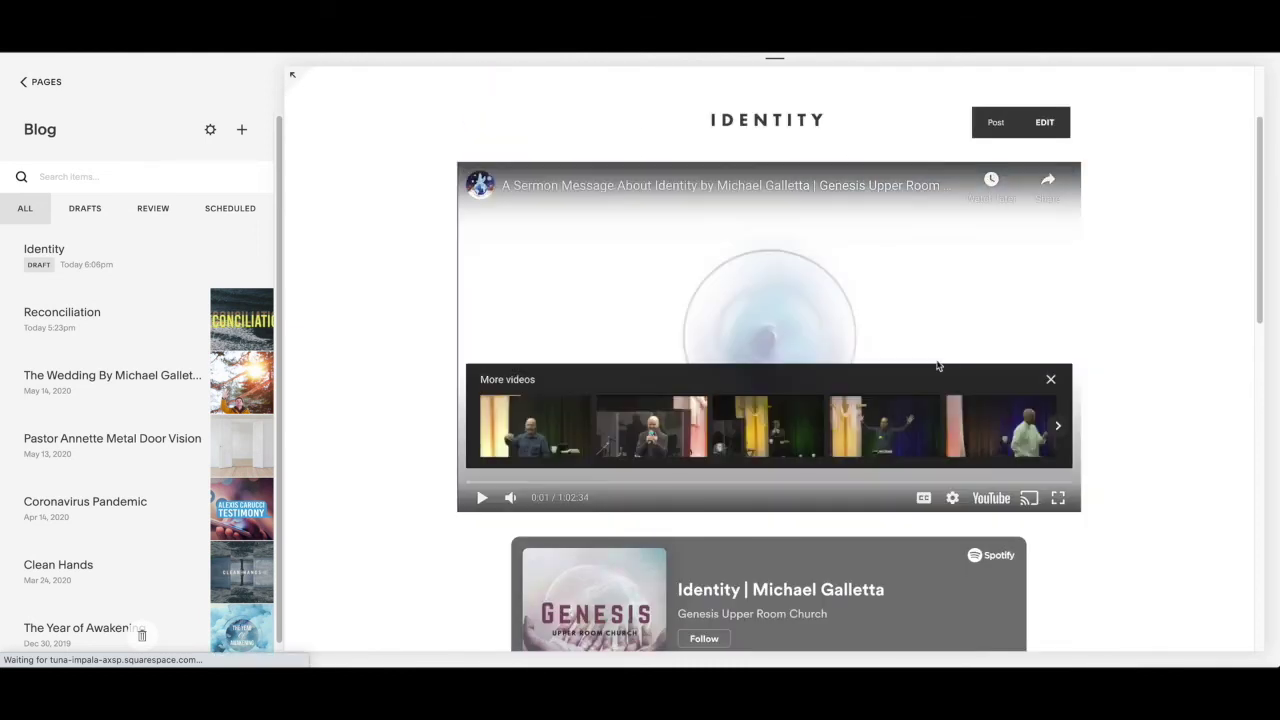
click(1050, 379)
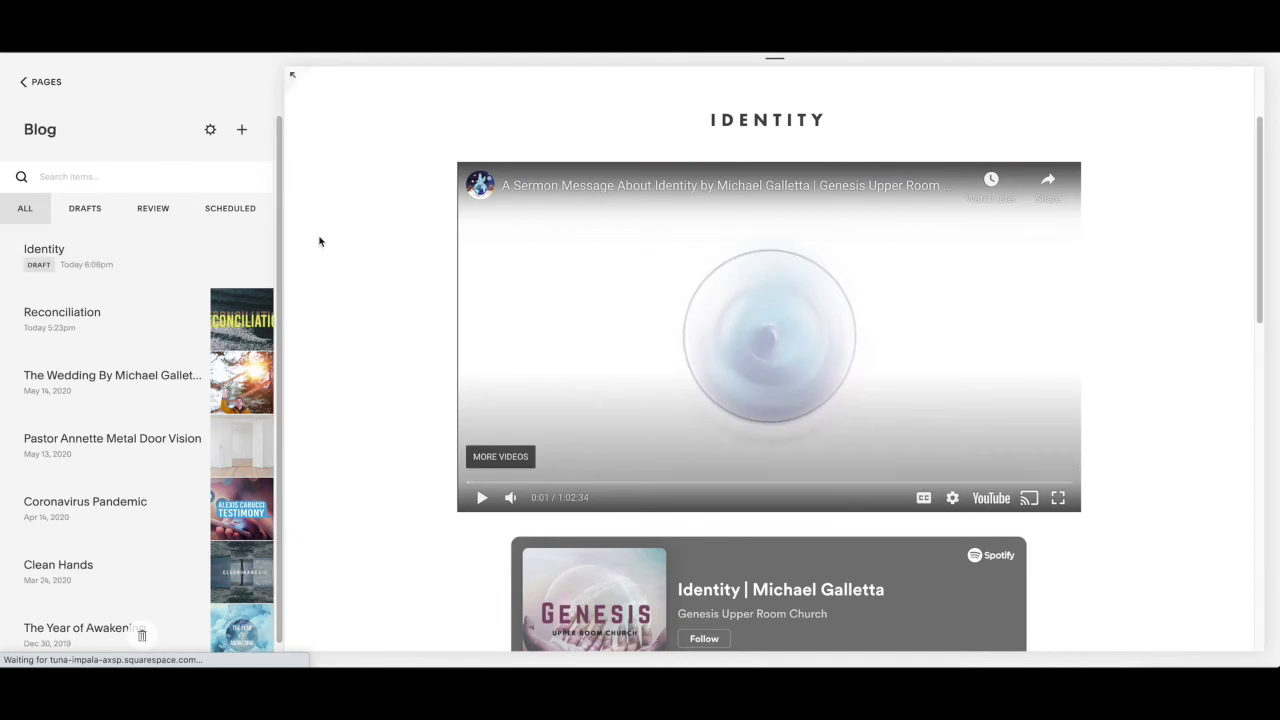
Reopen the Identity post's settings, check the Options tab, and Save & Publish
mouse_move(248, 243)
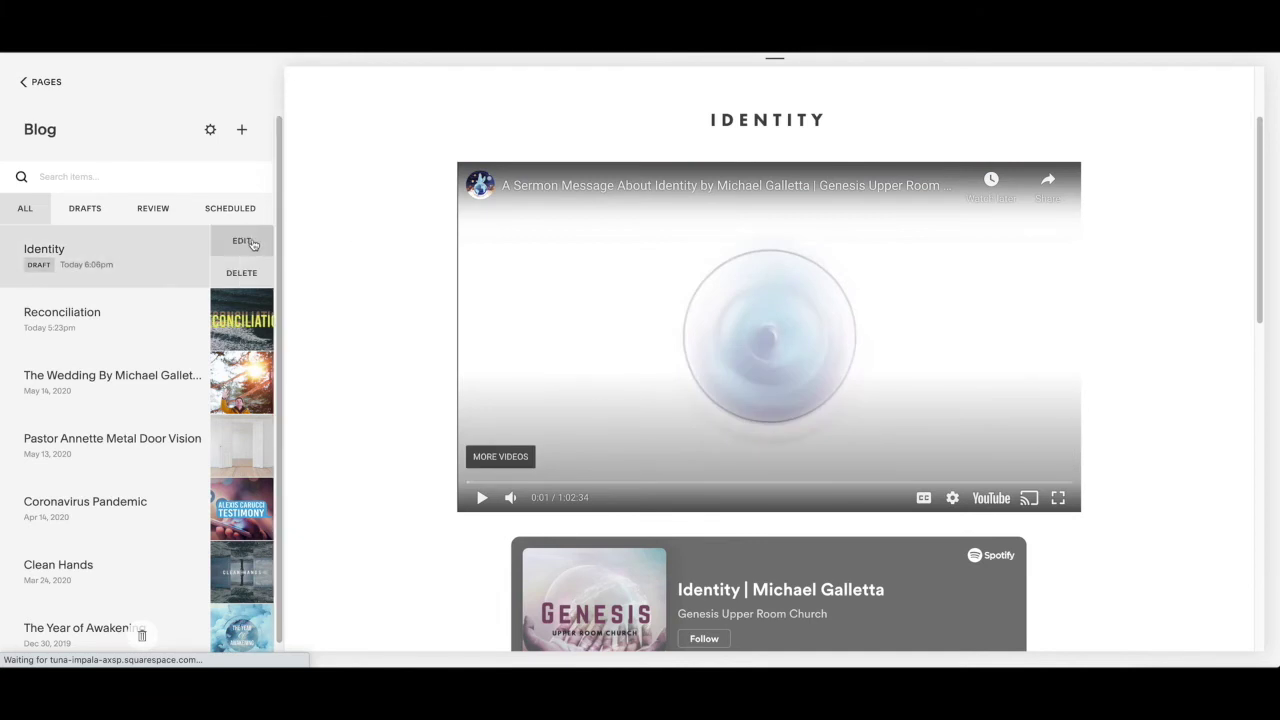
click(243, 241)
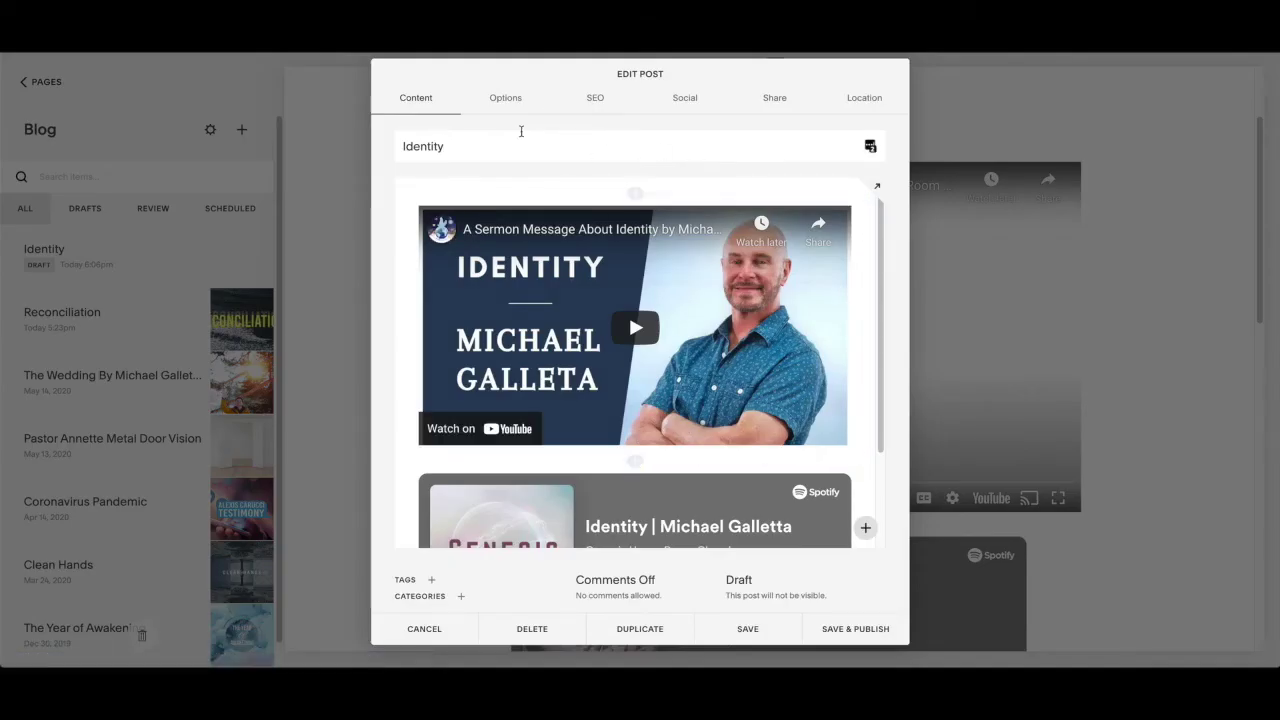
click(504, 96)
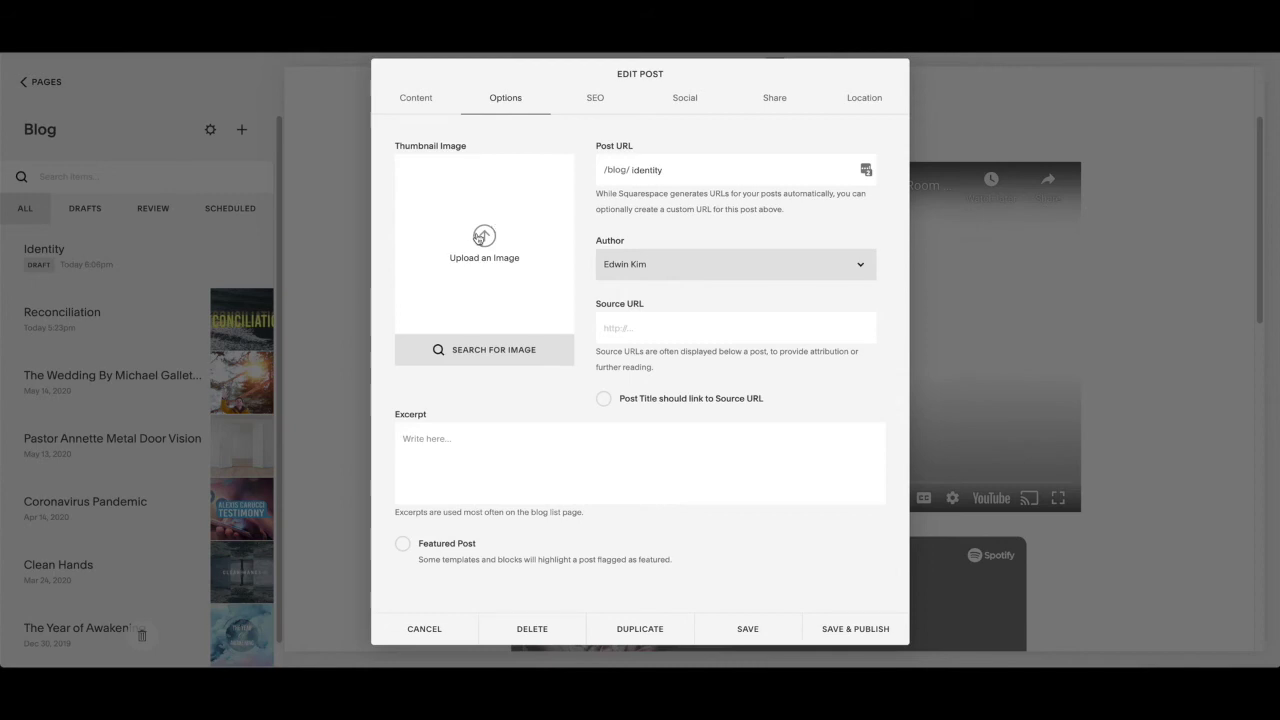
click(445, 636)
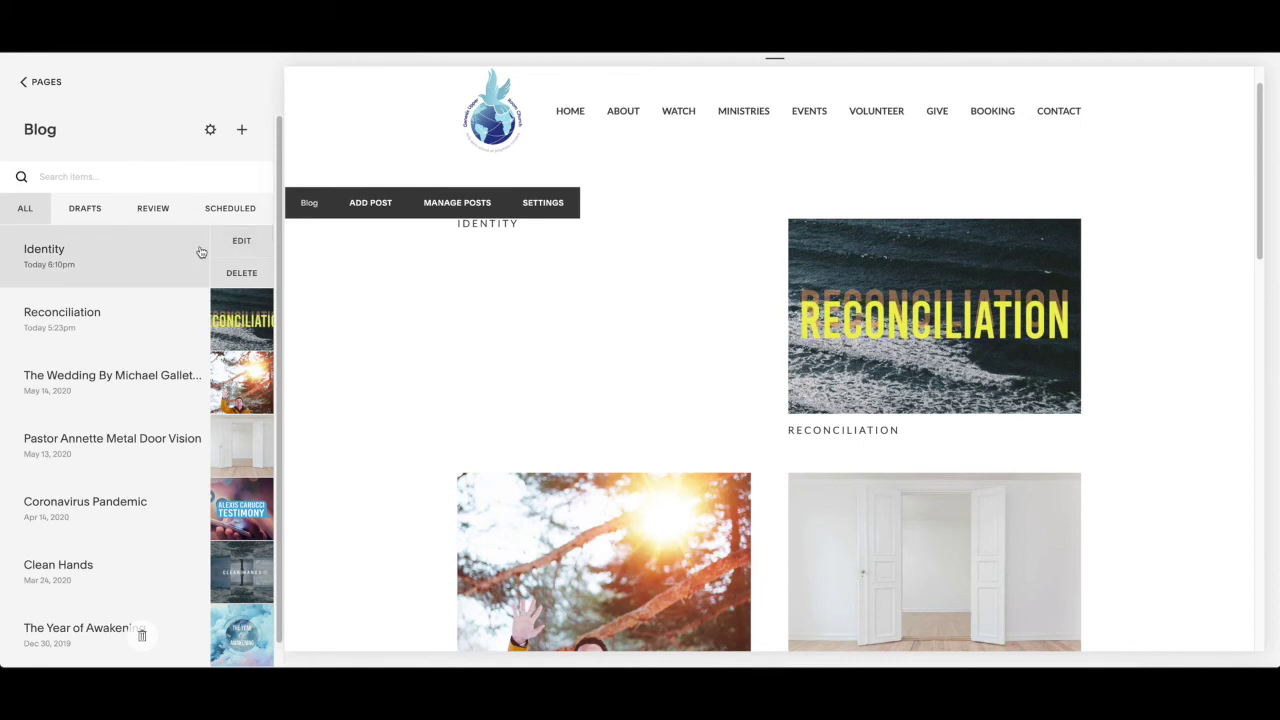
Reopen the Identity post's settings at its thumbnail options
click(244, 241)
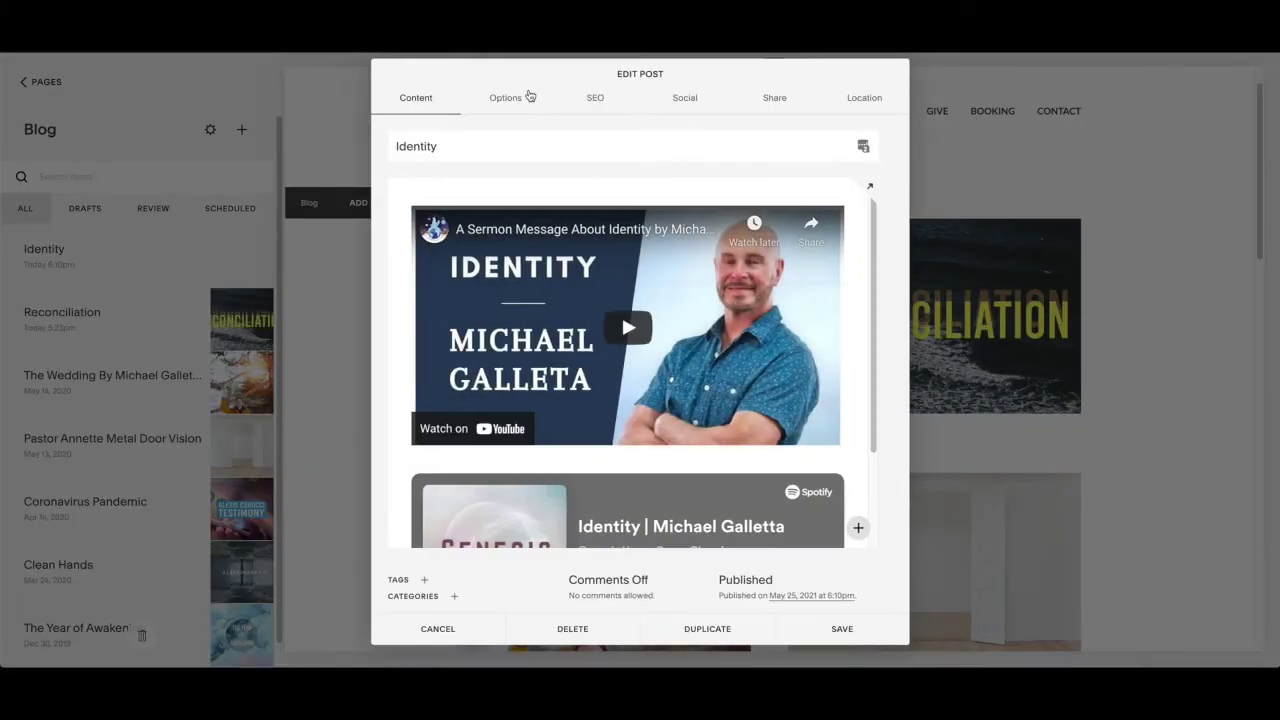
click(530, 96)
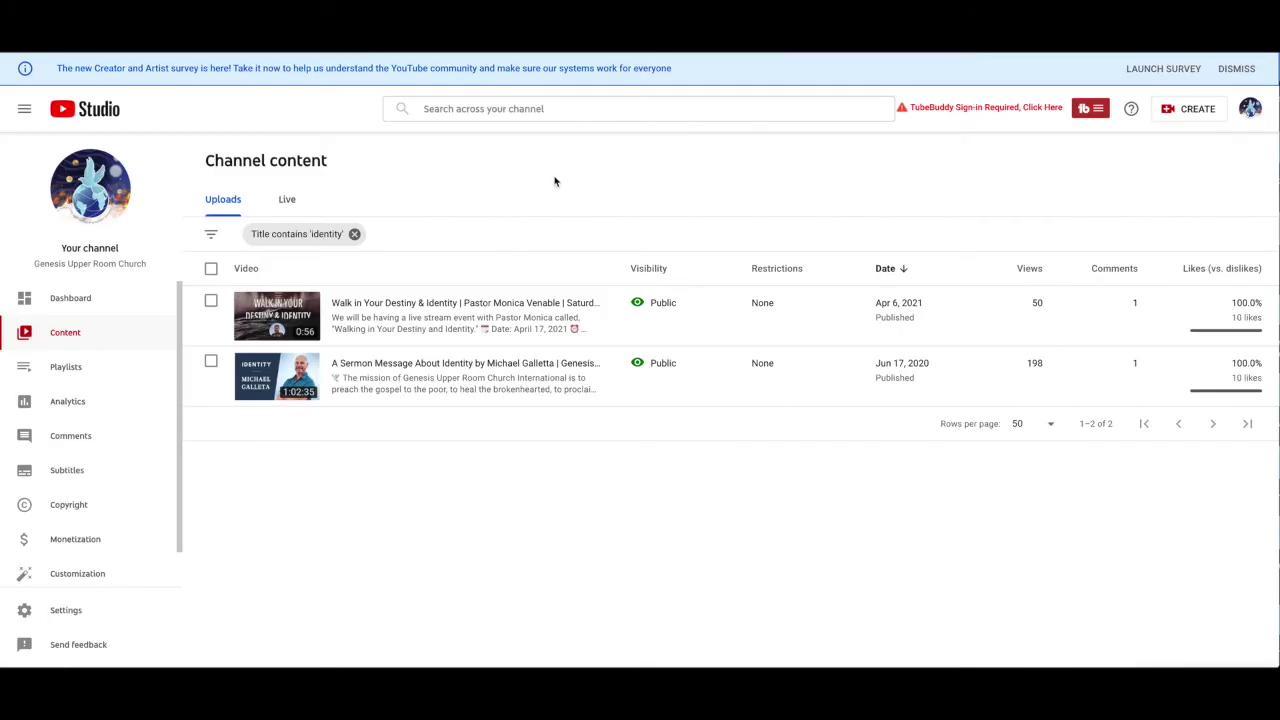
Download the Identity sermon's custom thumbnail from YouTube Studio as identity.jpeg
mouse_move(352, 388)
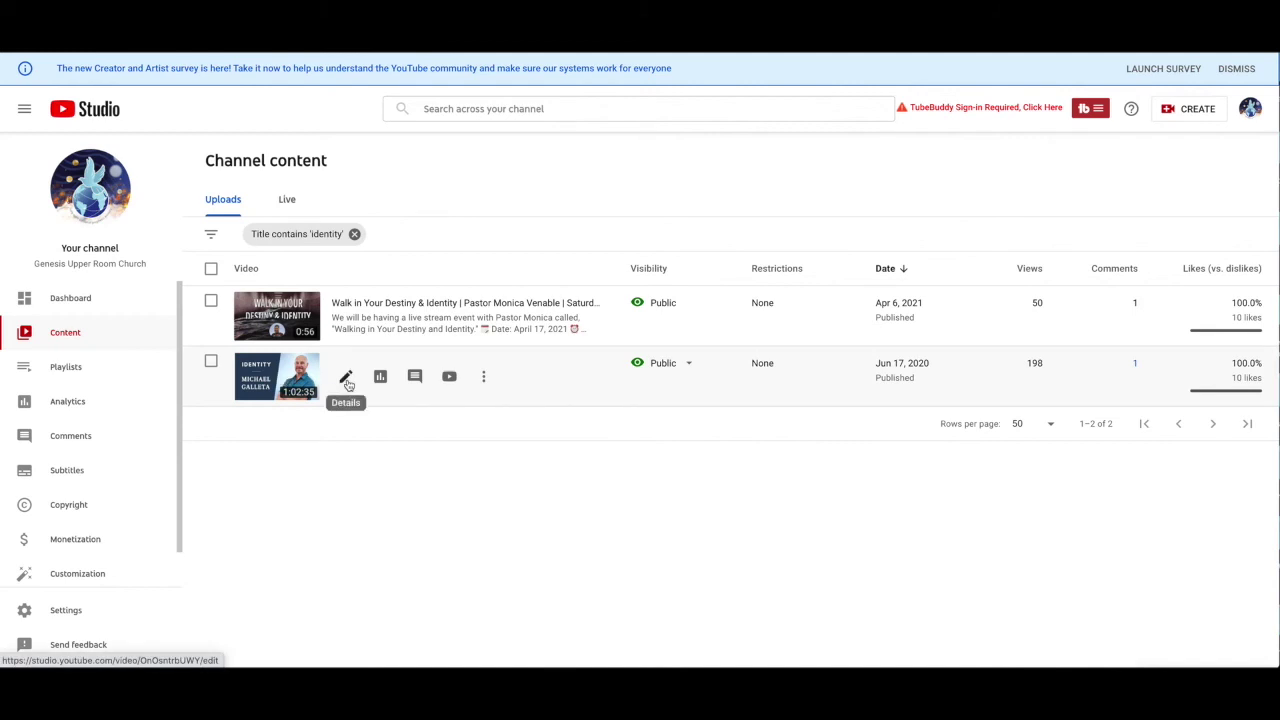
click(346, 378)
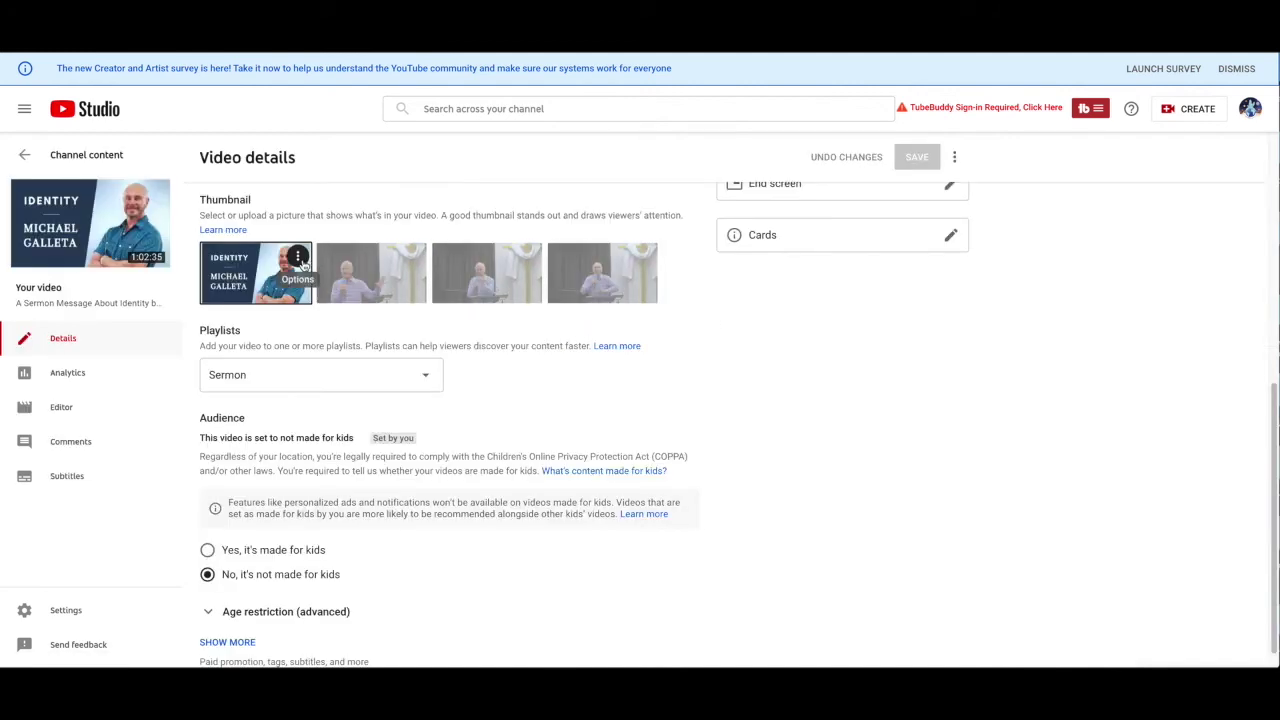
click(298, 258)
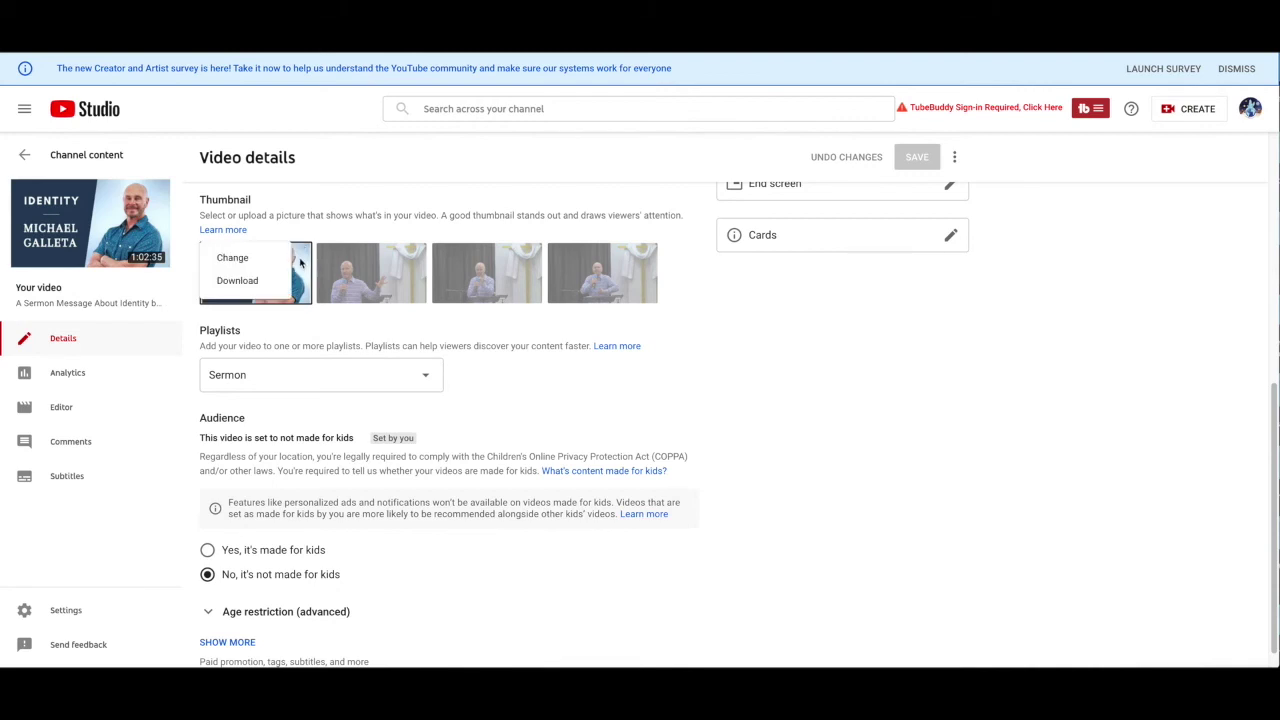
click(237, 280)
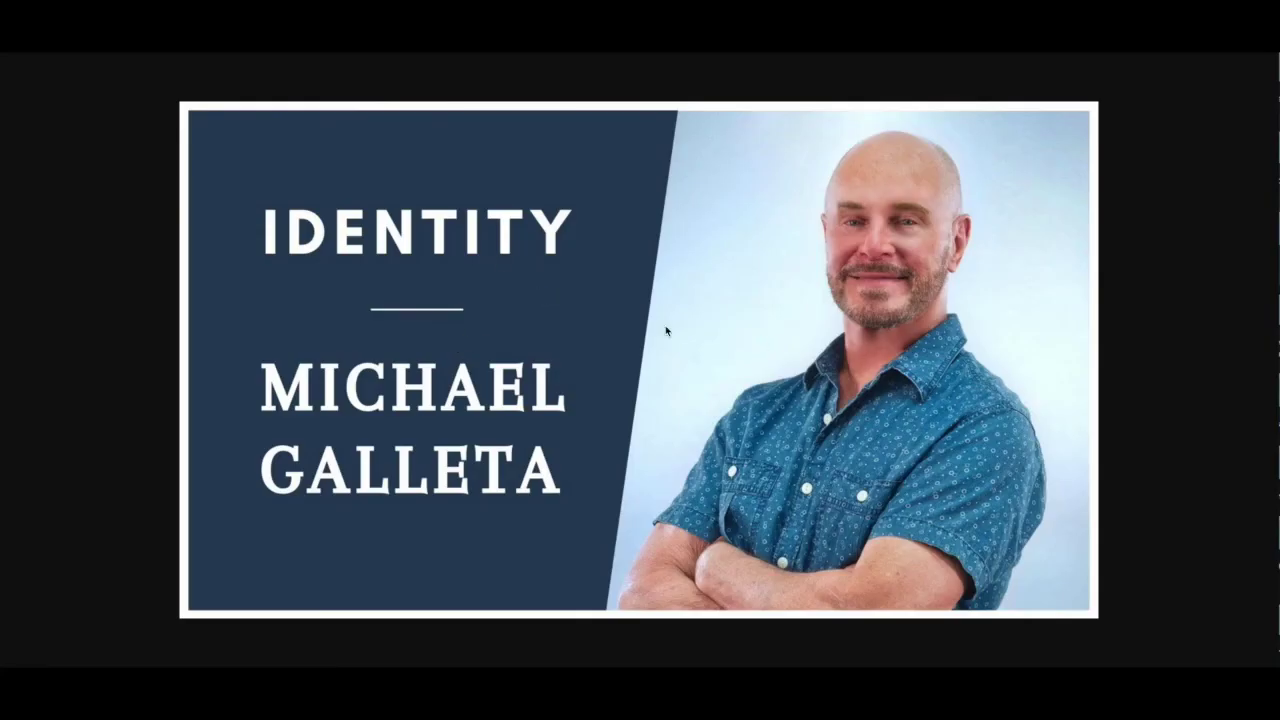
key(Escape)
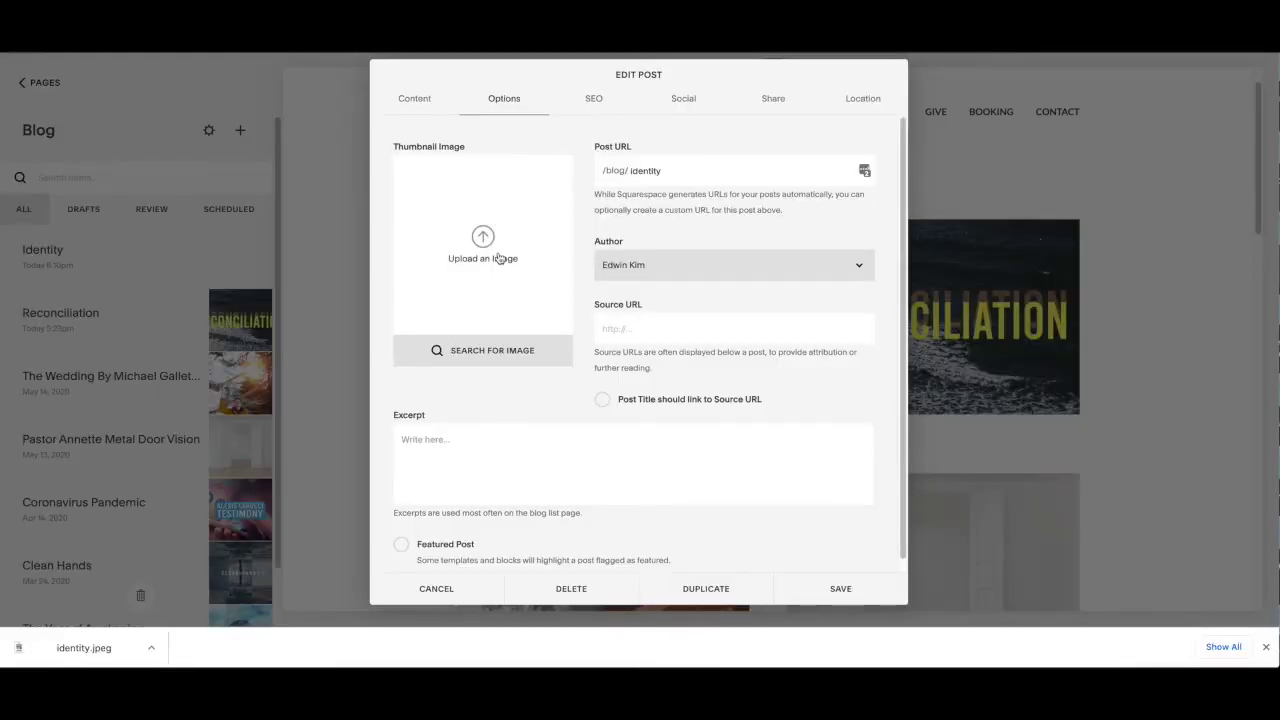
Drop identity.jpeg into the post's Thumbnail Image area and view the SEO preview
drag(500, 258, 500, 258)
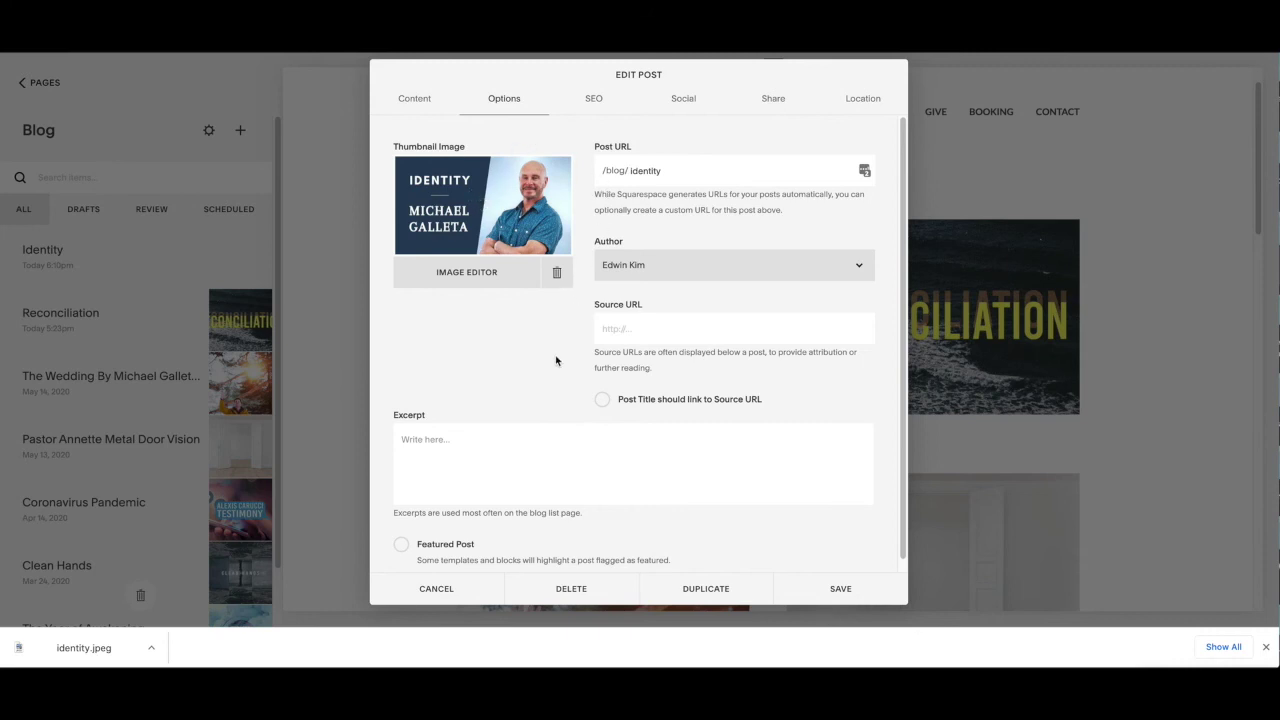
click(604, 105)
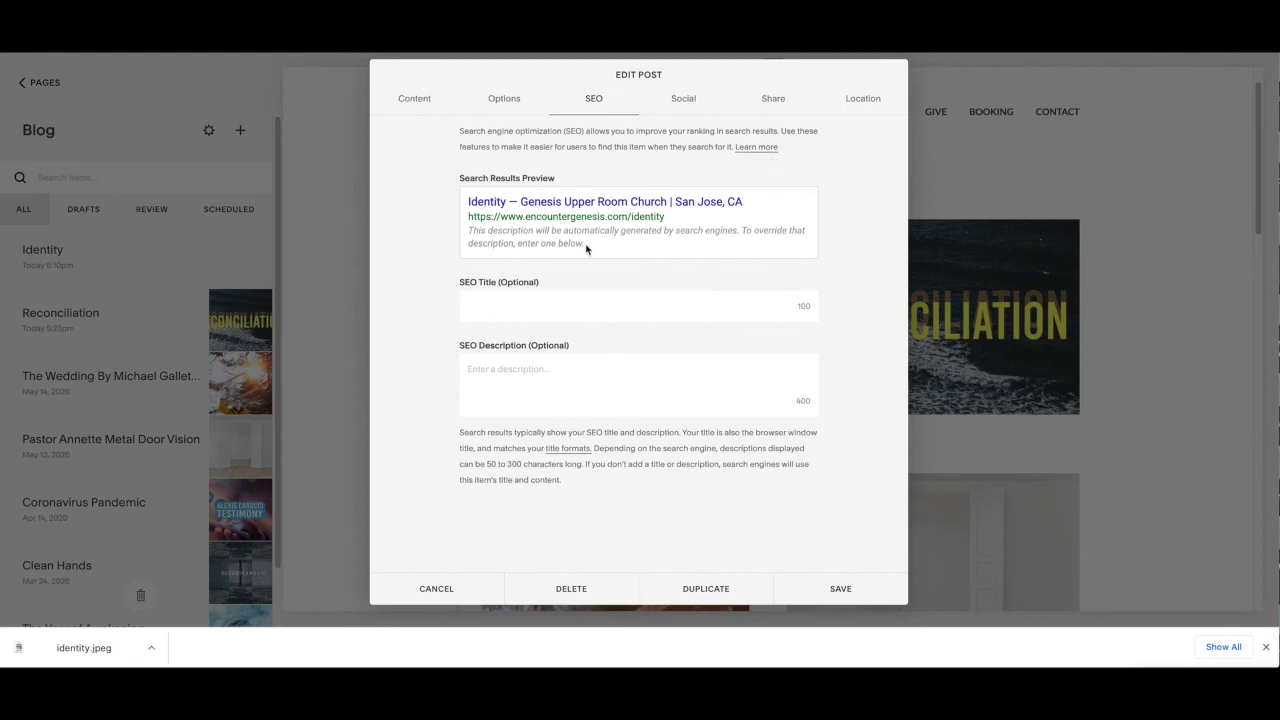
Review the SEO, Social, Share and Location settings, then return to the post content
triple_click(650, 201)
click(836, 241)
click(683, 99)
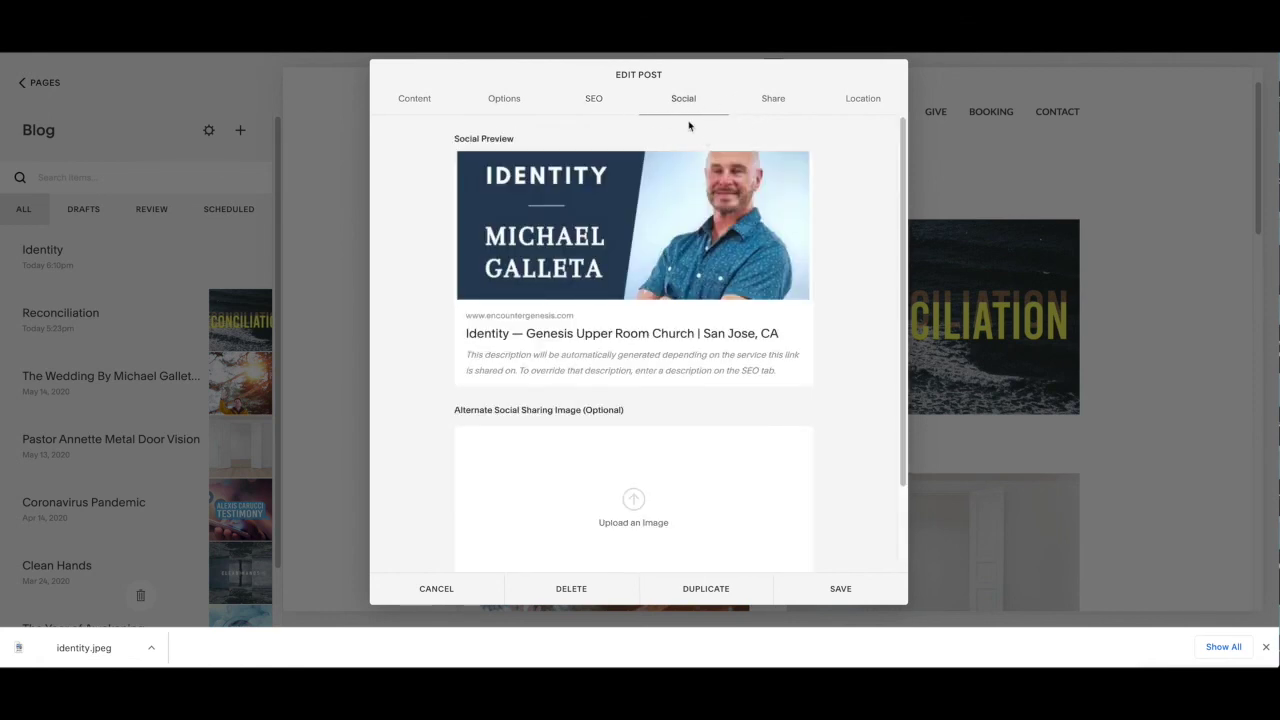
click(772, 104)
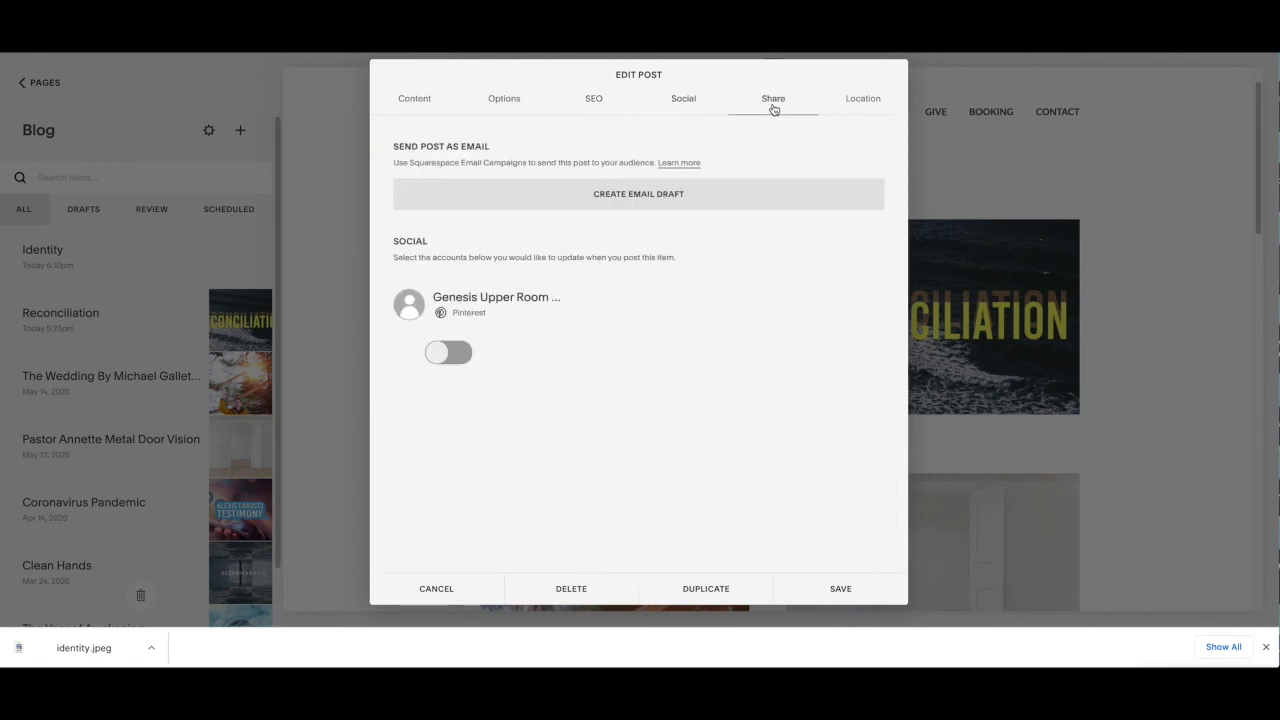
click(866, 100)
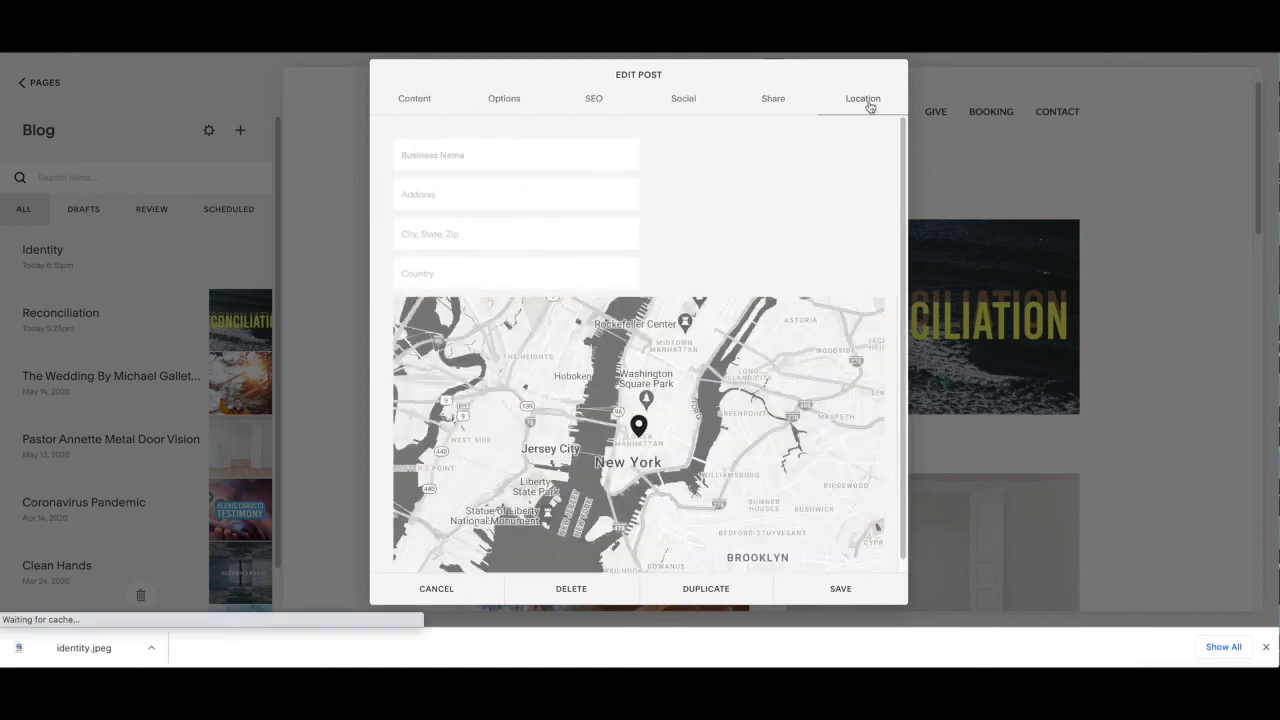
click(414, 100)
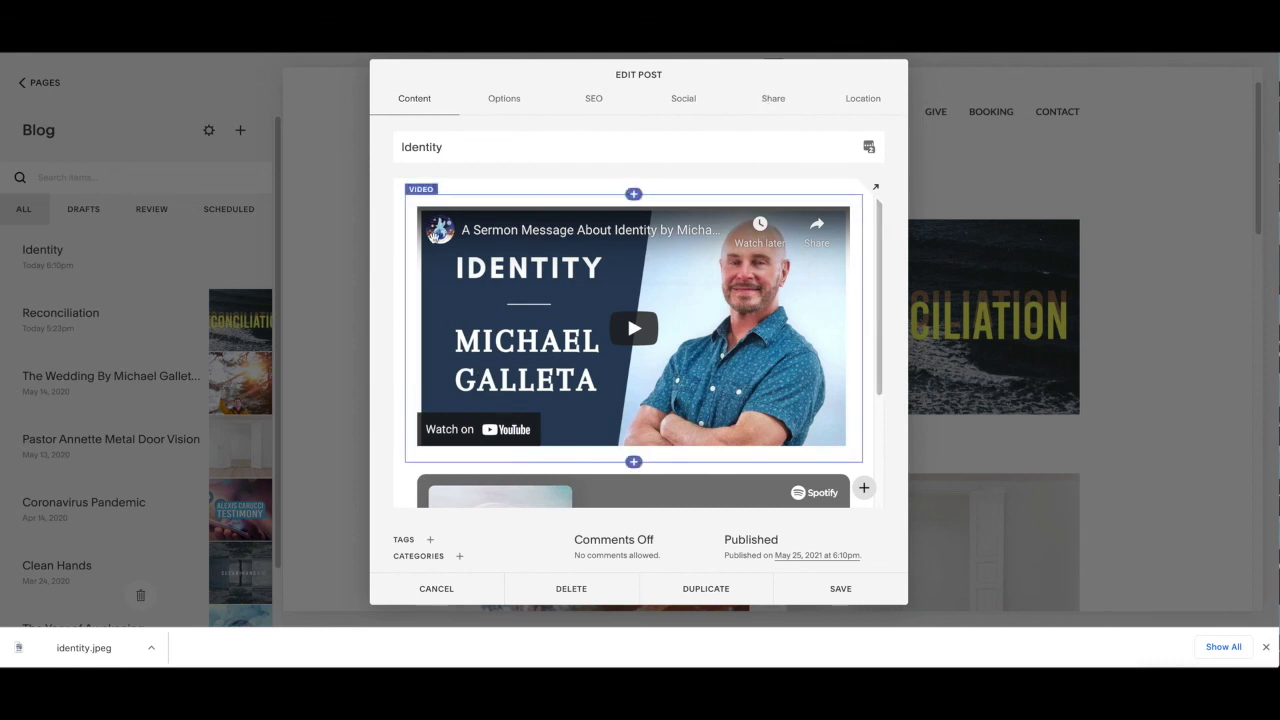
Confirm the sermon thumbnail in Options and save the Identity post
click(512, 104)
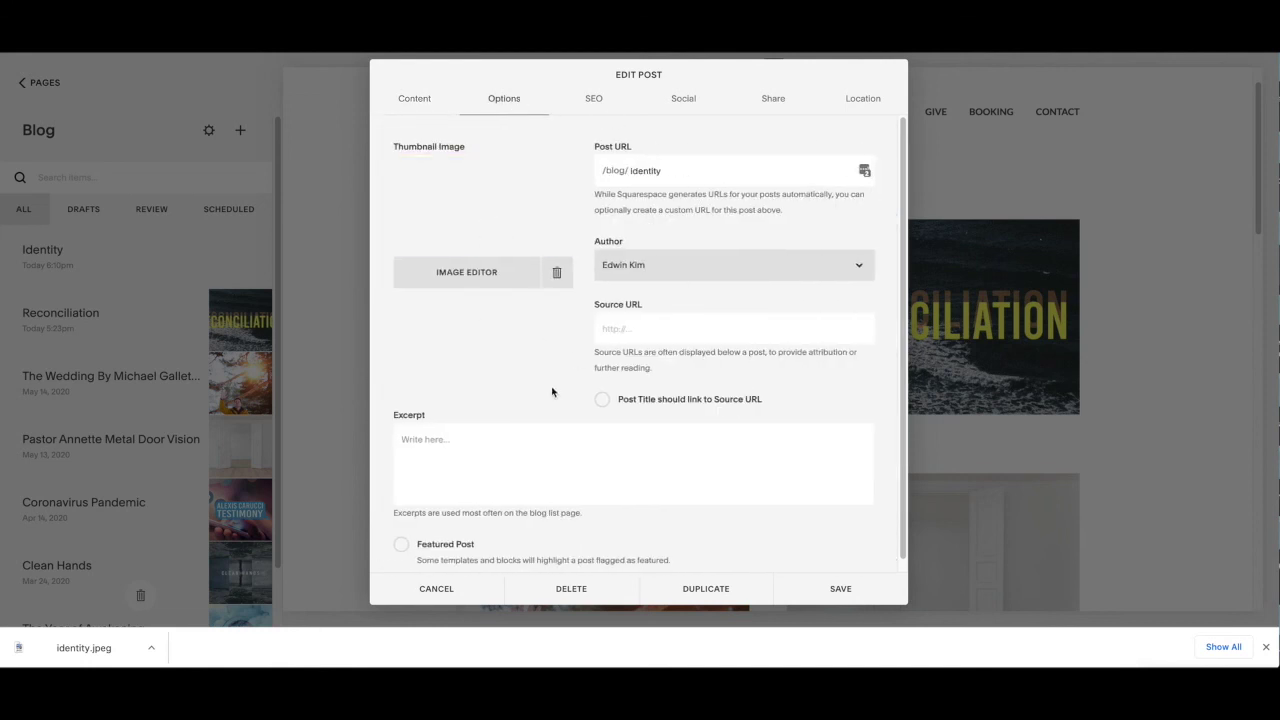
click(841, 590)
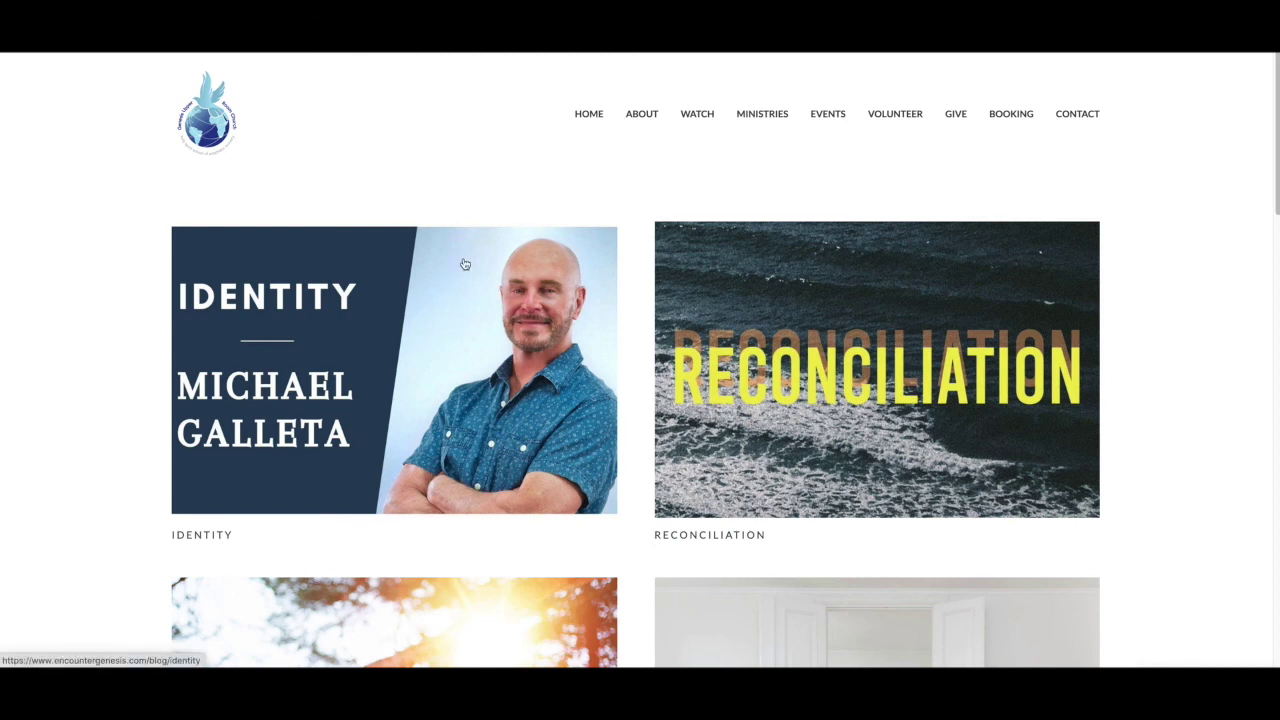
Open the live Identity post and scroll down to the YouTube sermon and Spotify player
click(401, 397)
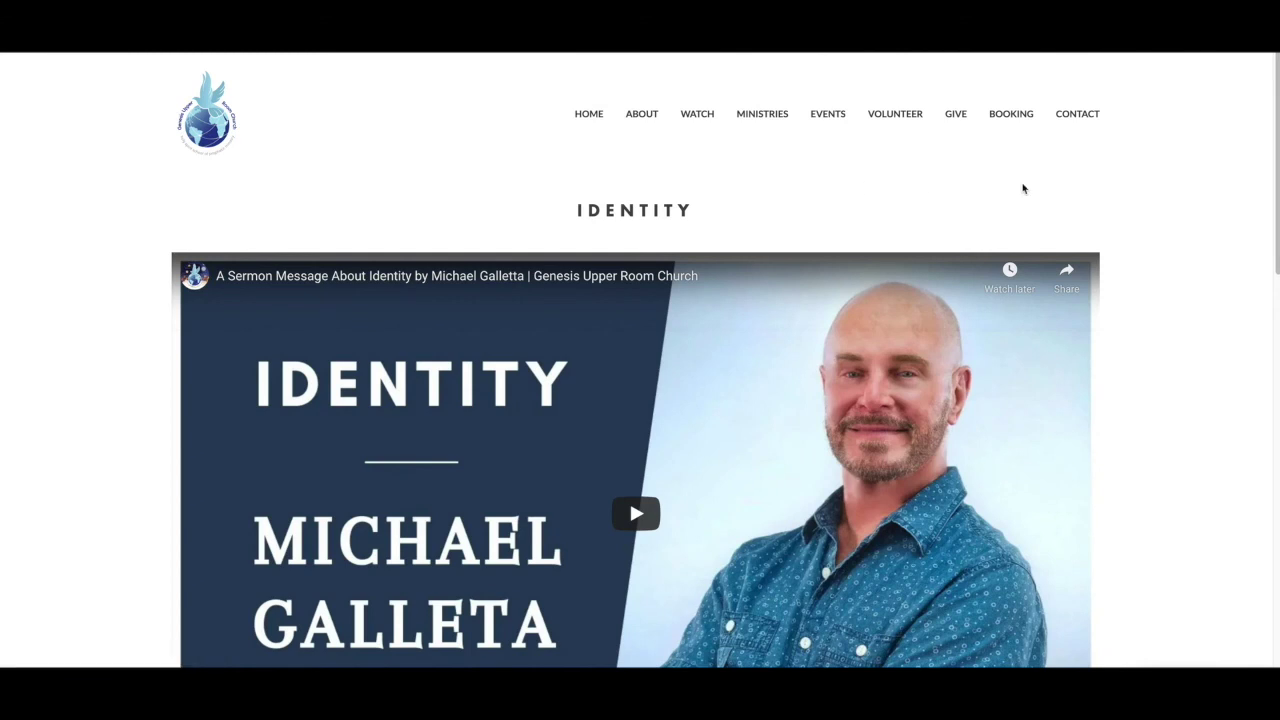
drag(724, 208, 528, 218)
scroll(1140, 180, down, 3)
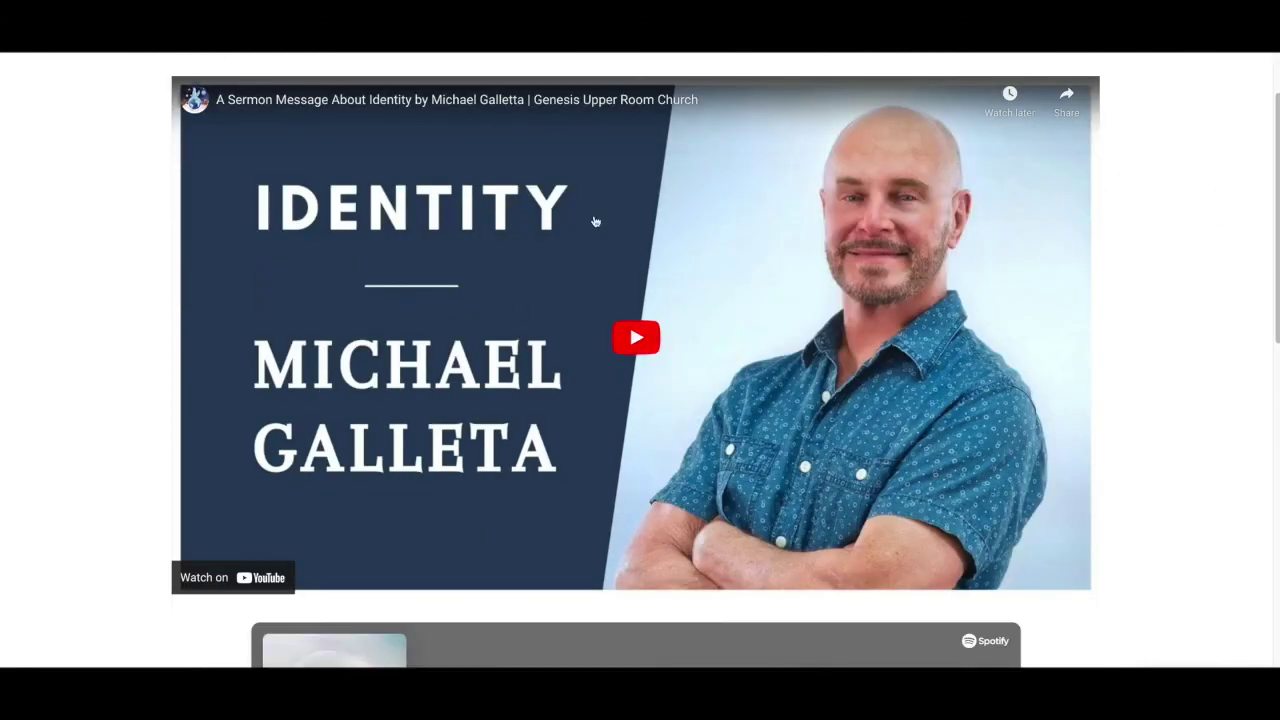
scroll(907, 279, down, 1)
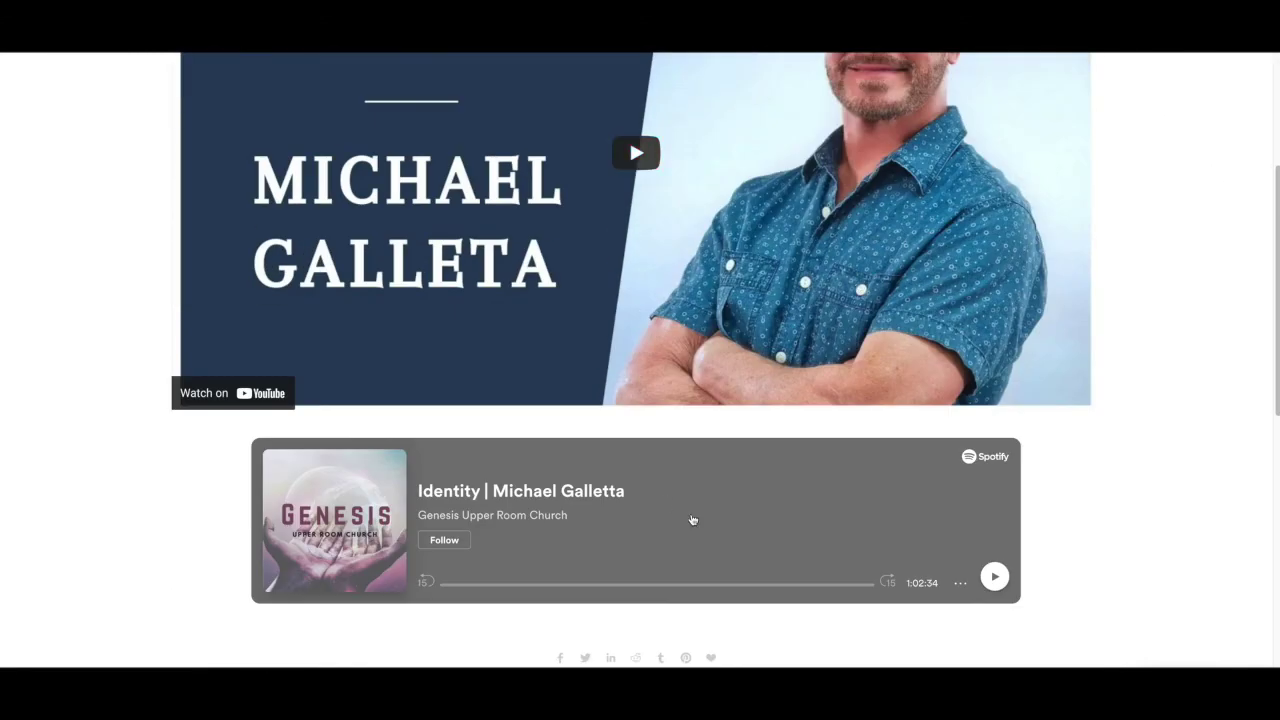